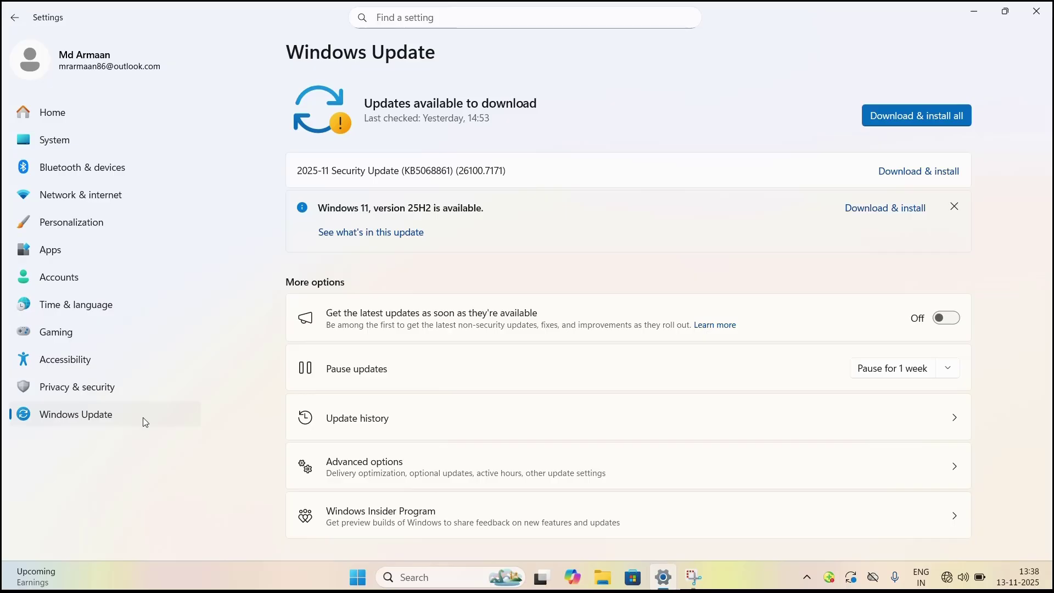
Launch the Services console, maximize it, and locate the Windows Update service
key(super+r)
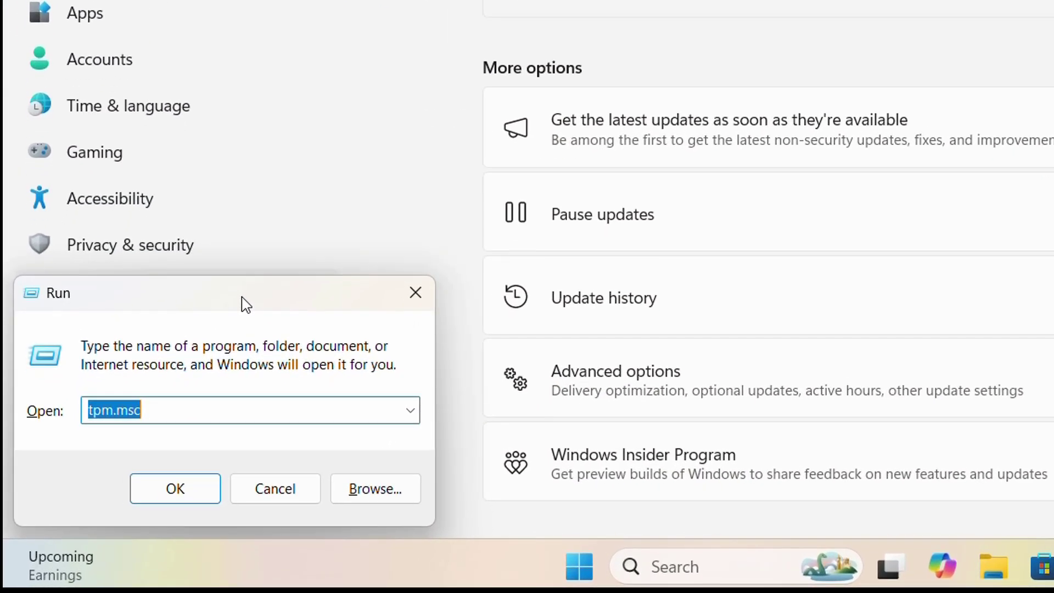
text(servi)
key(Escape)
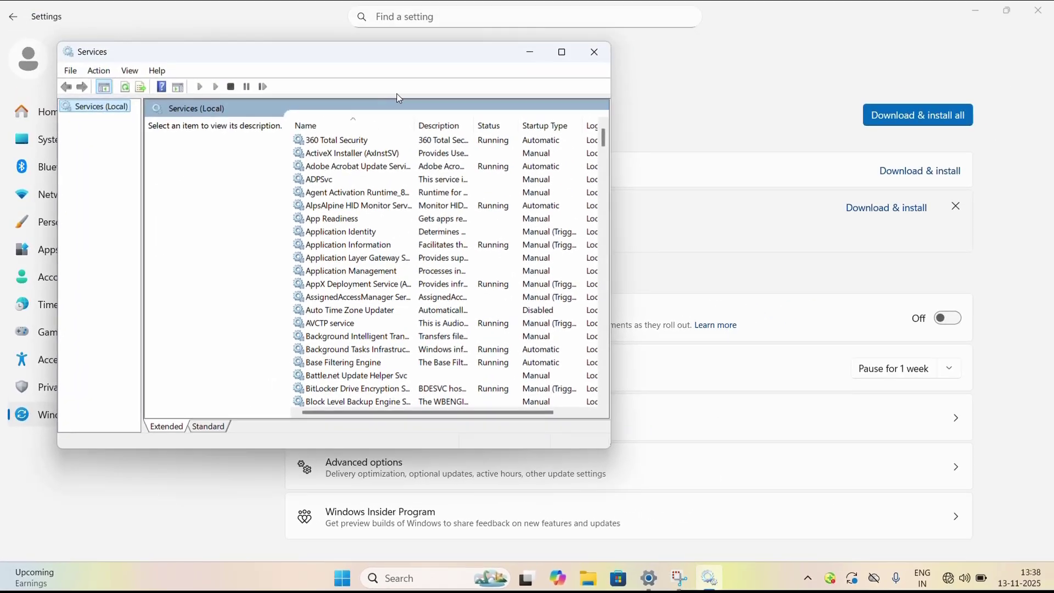
key(super+Up)
click(363, 68)
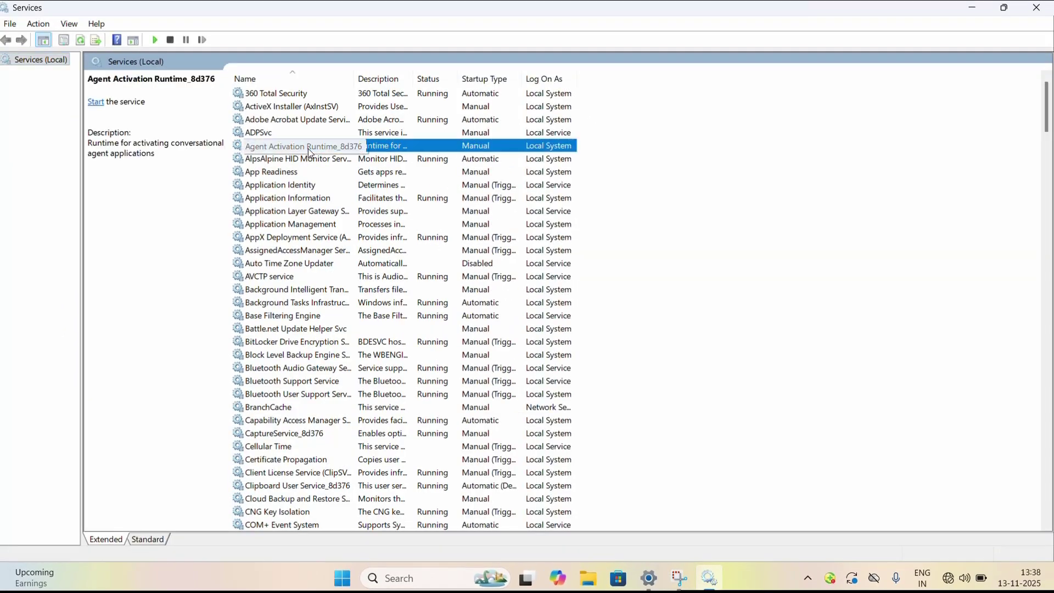
key(w)
key(w)
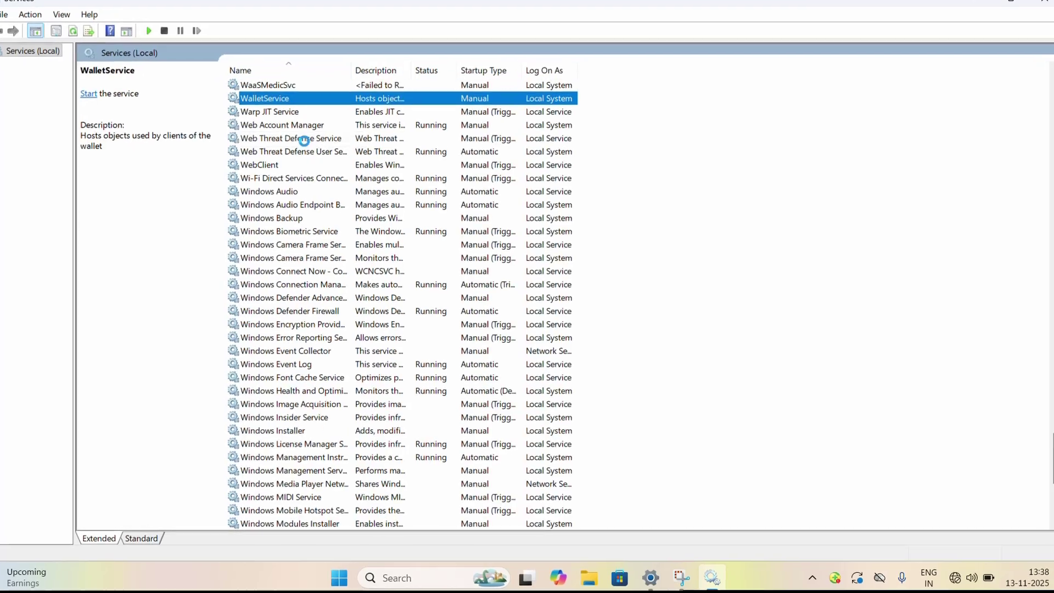
scroll(228, 263, down, 13)
click(229, 264)
Set the Windows Update service's startup type to Automatic
right_click(229, 264)
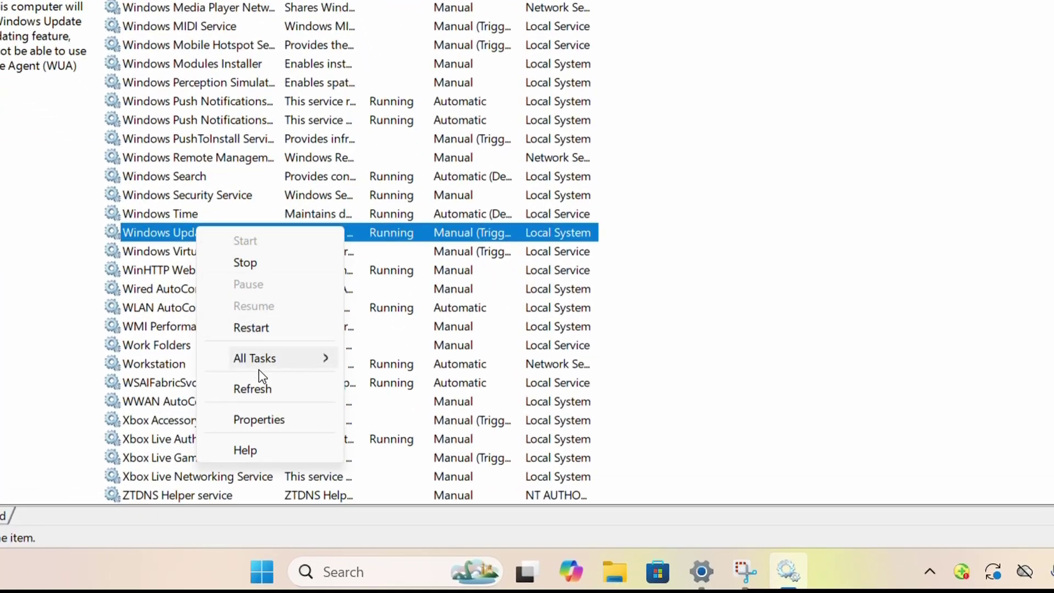
click(257, 421)
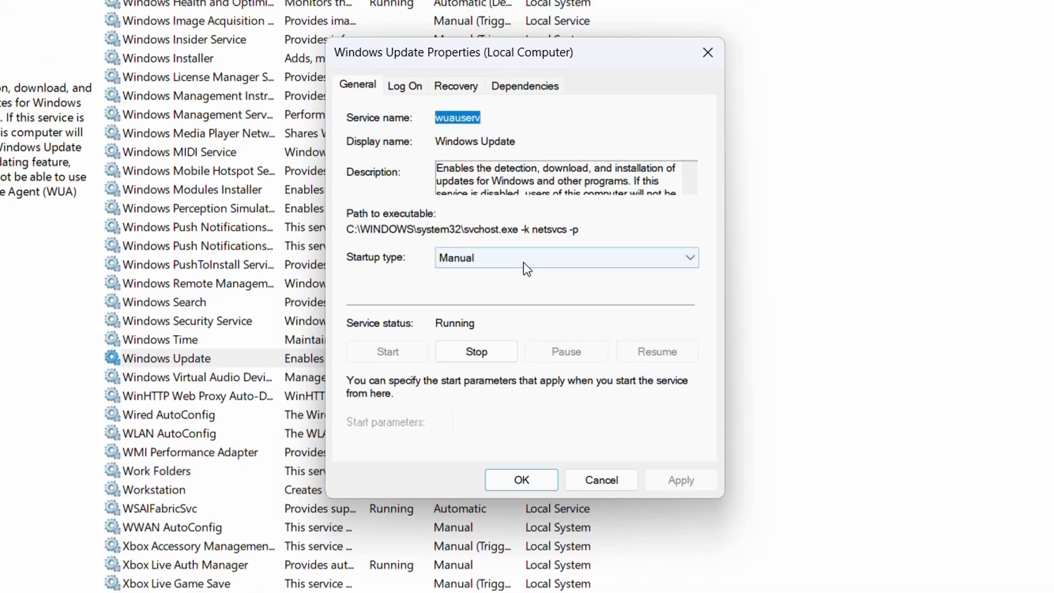
click(522, 136)
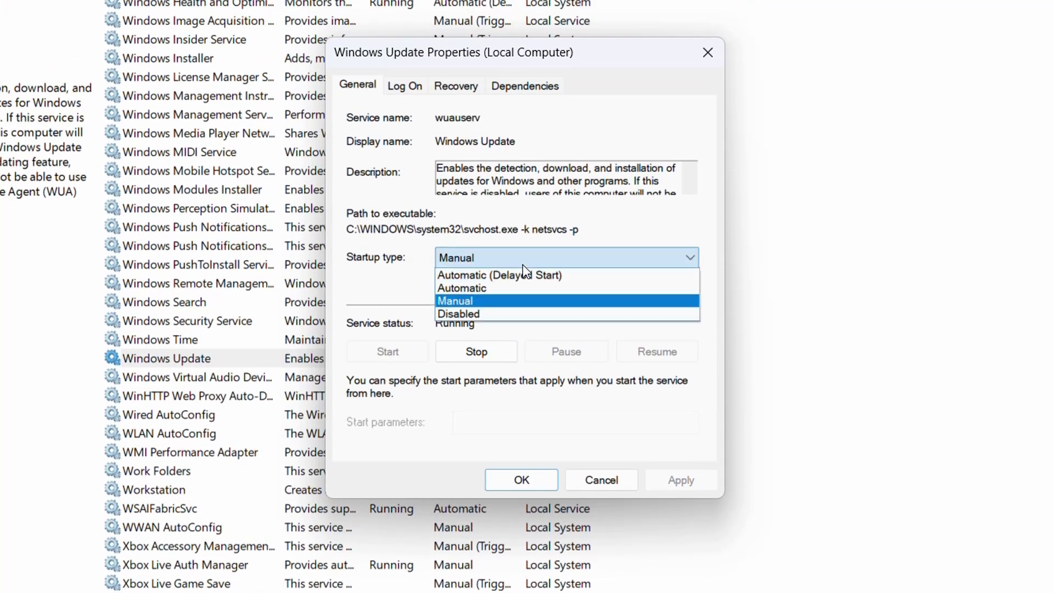
click(488, 288)
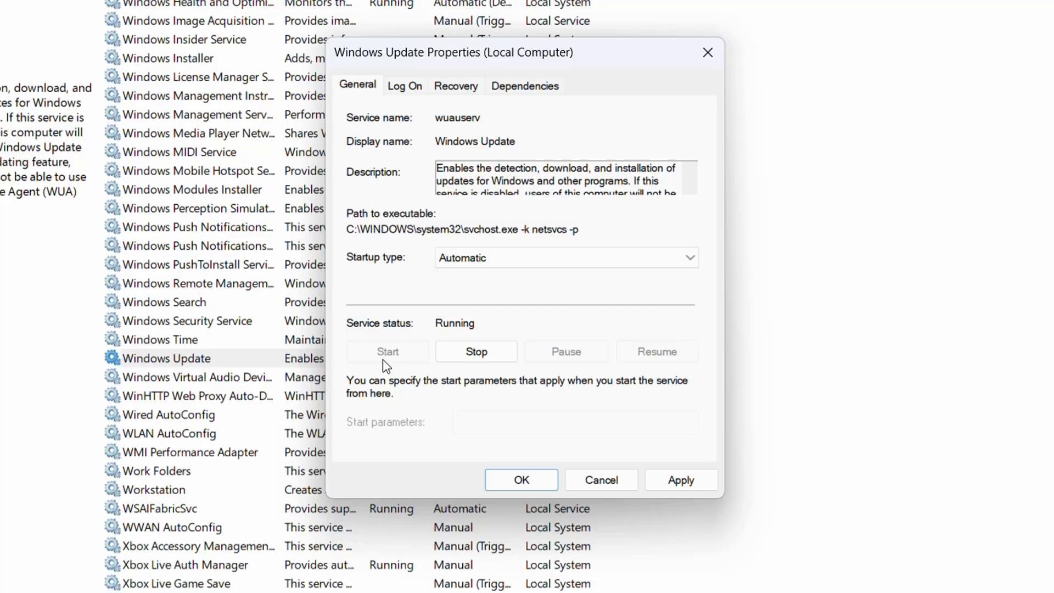
click(665, 483)
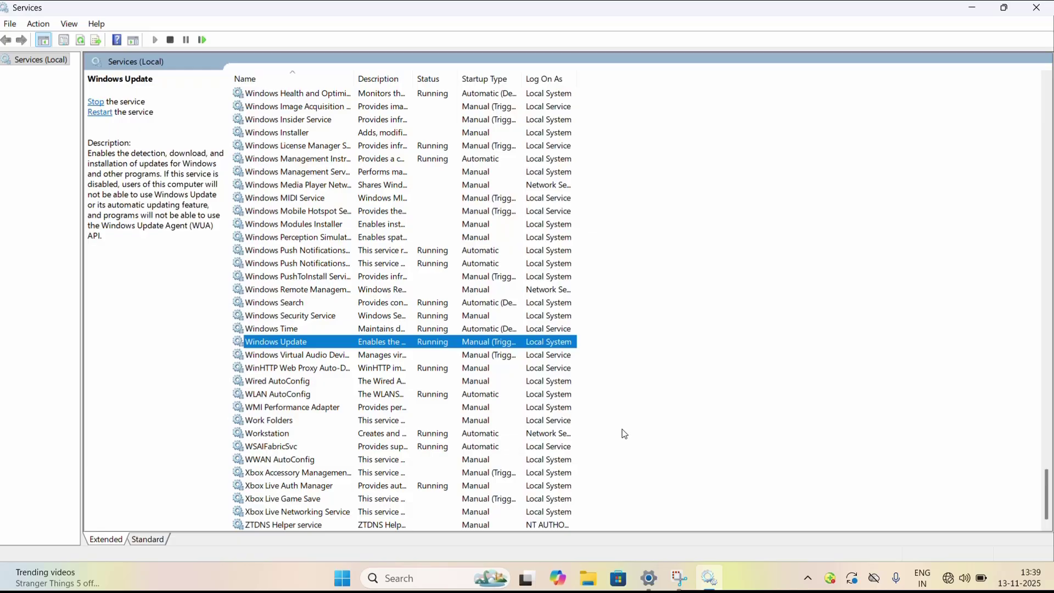
Set Background Intelligent Transfer Service's startup type to Automatic
key(b)
key(b)
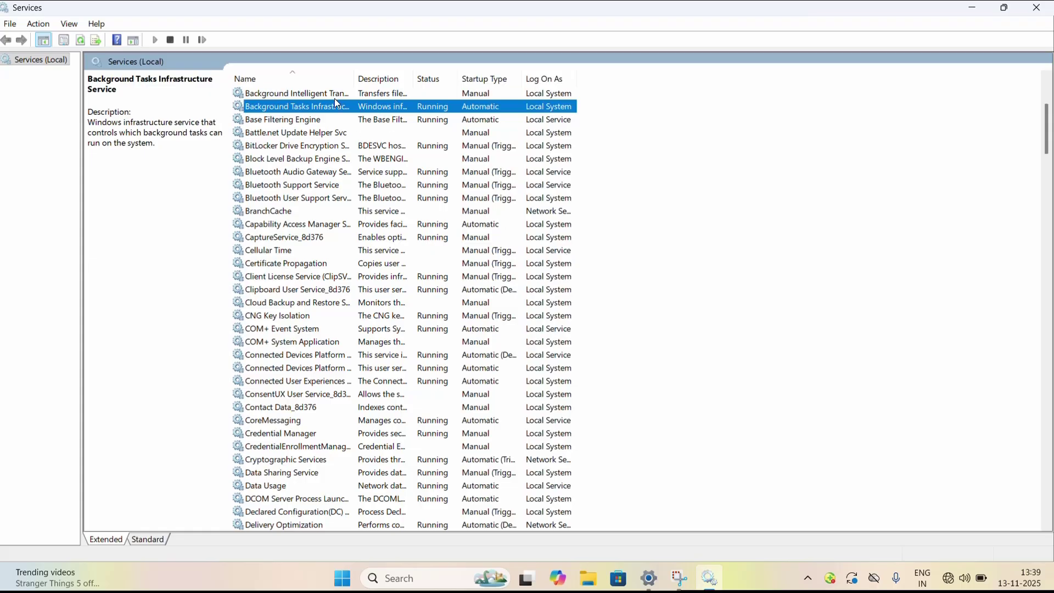
click(312, 97)
right_click(313, 97)
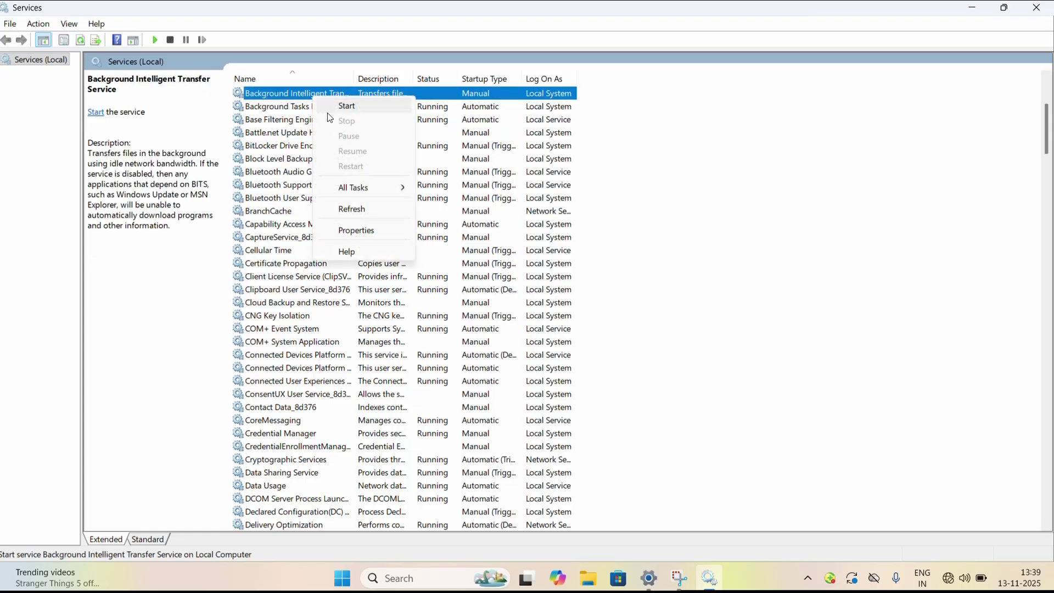
click(362, 231)
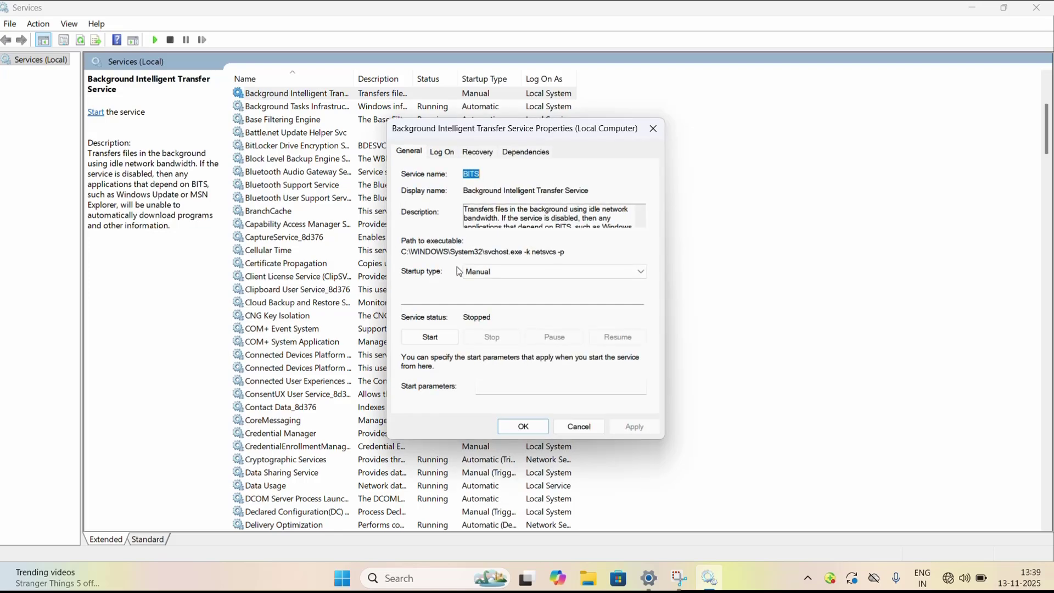
click(498, 274)
click(495, 291)
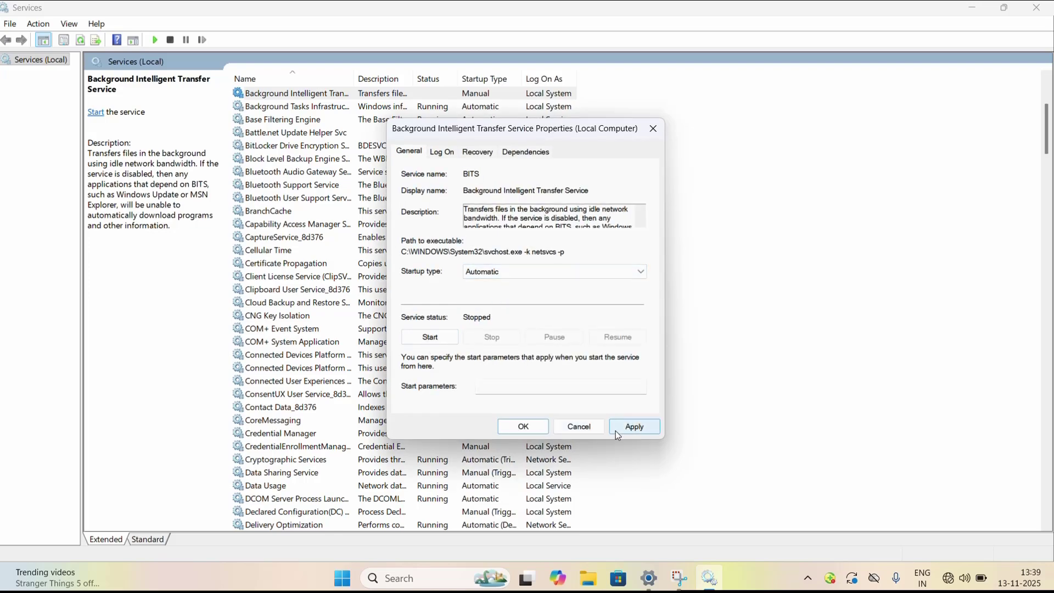
key(Escape)
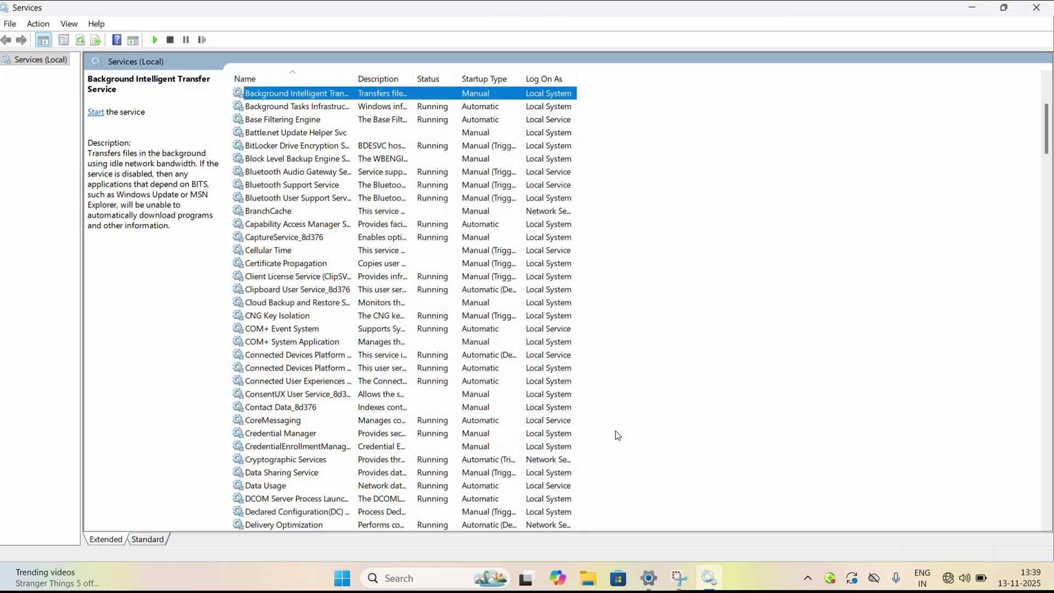
Check that Cryptographic Services has startup type Automatic and is running
key(c)
right_click(355, 460)
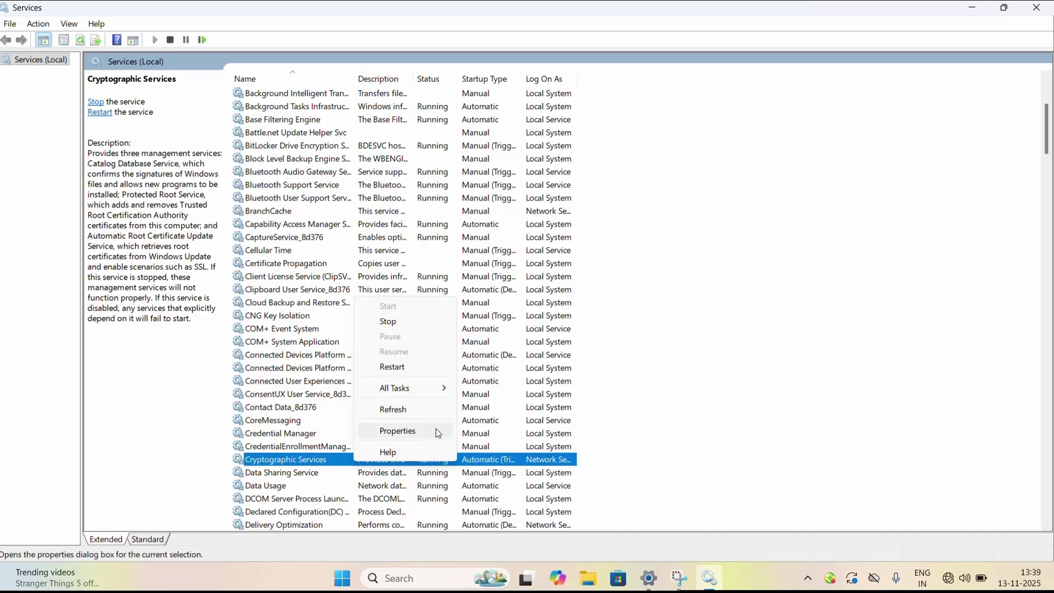
click(398, 431)
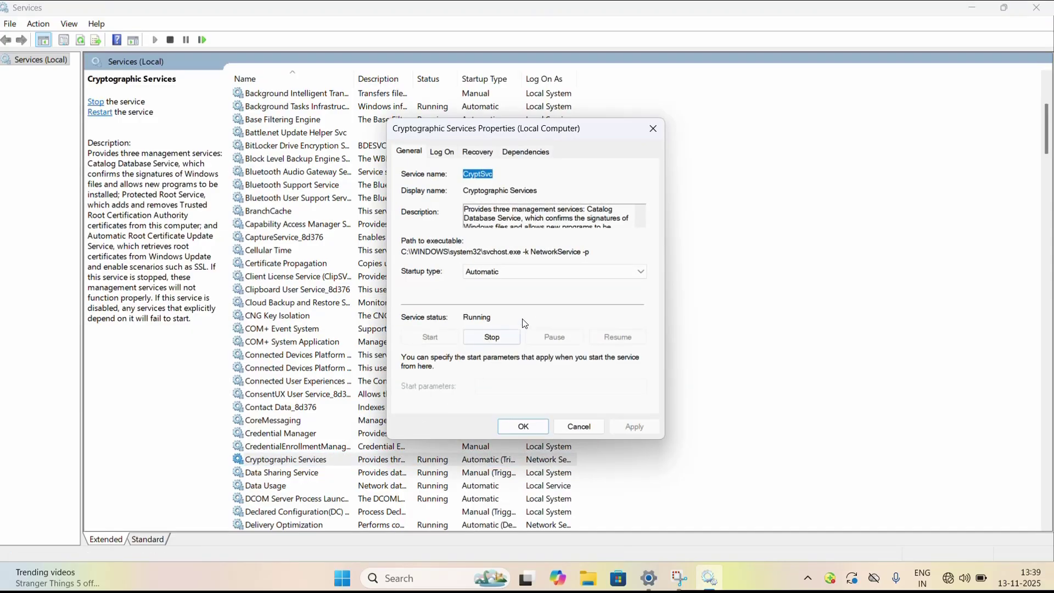
click(512, 274)
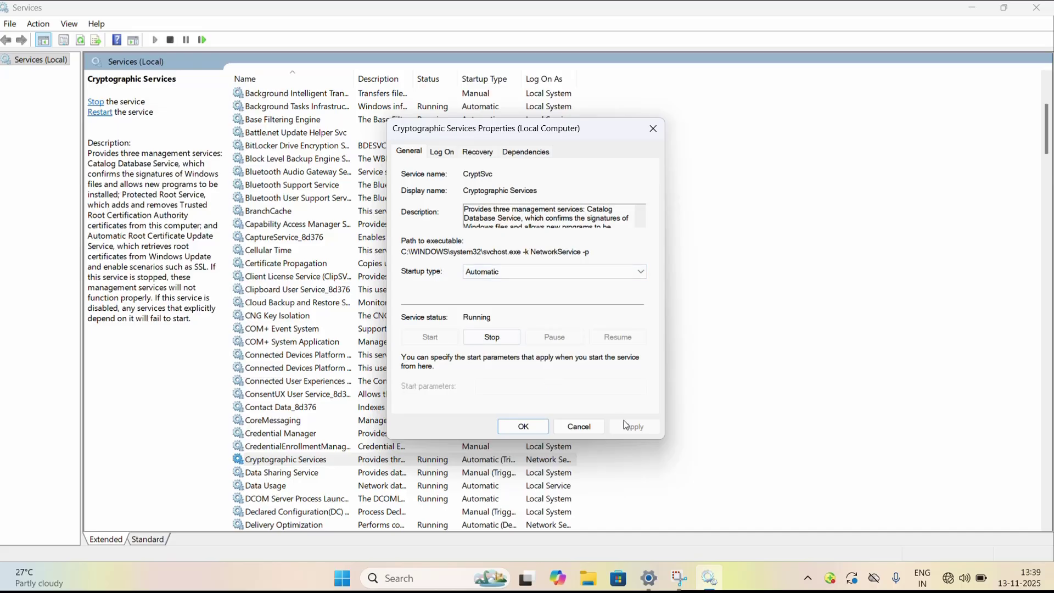
key(Escape)
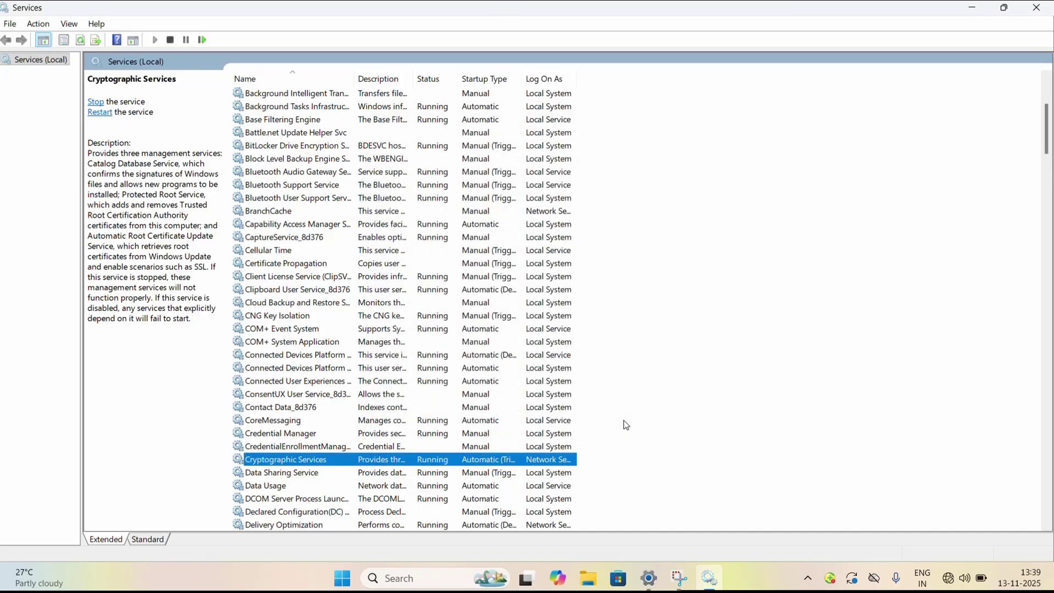
Close Services, start the Windows 11 version 25H2 download, check Wi-Fi networks, and open Start
click(1047, 12)
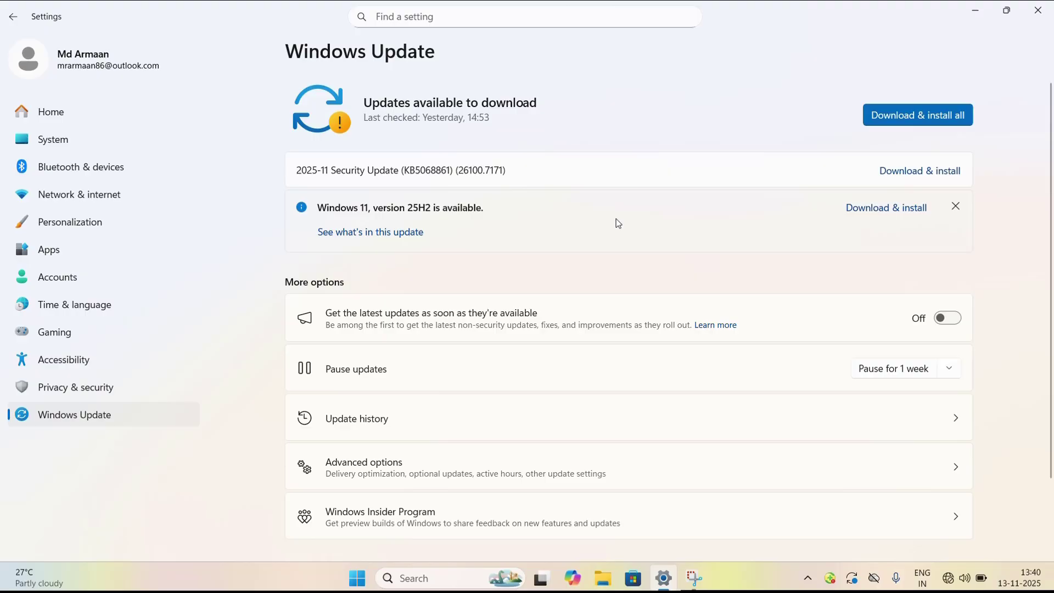
click(886, 208)
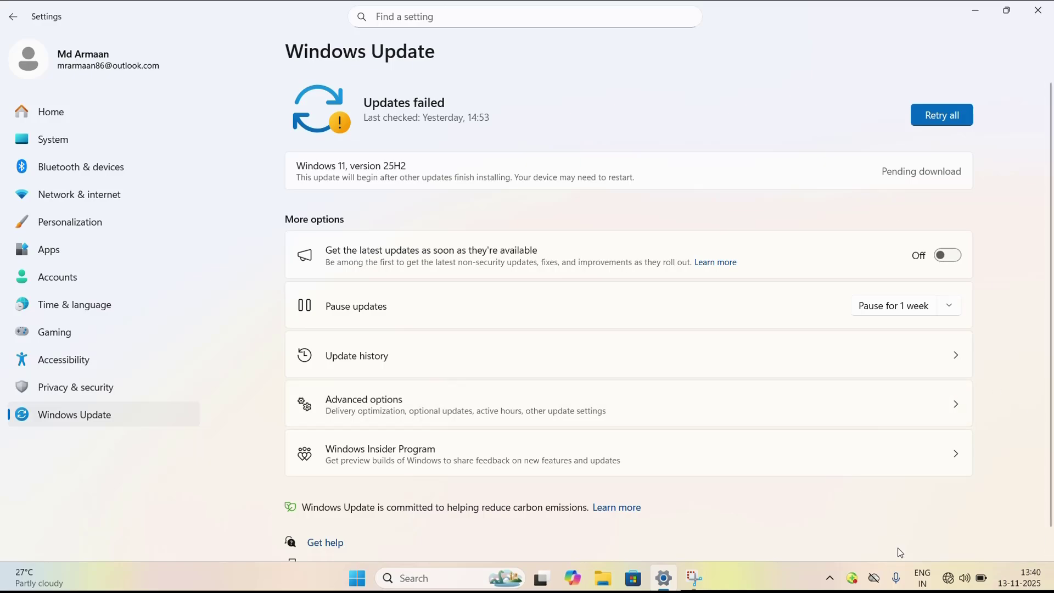
click(948, 578)
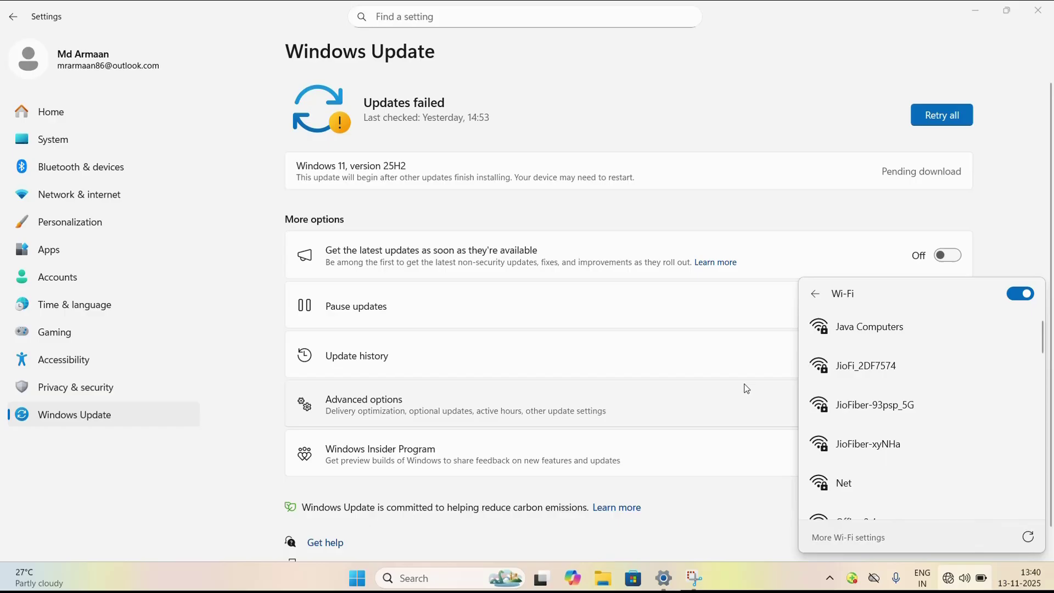
key(super)
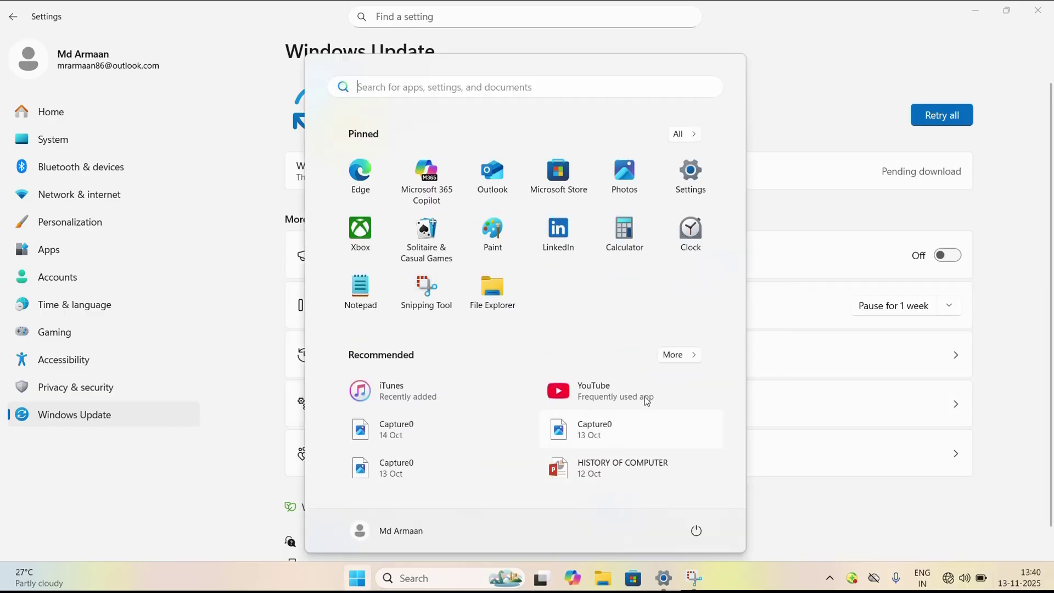
Test the connection with YouTube, close Settings, and enter c:\windows\software in Run
click(604, 385)
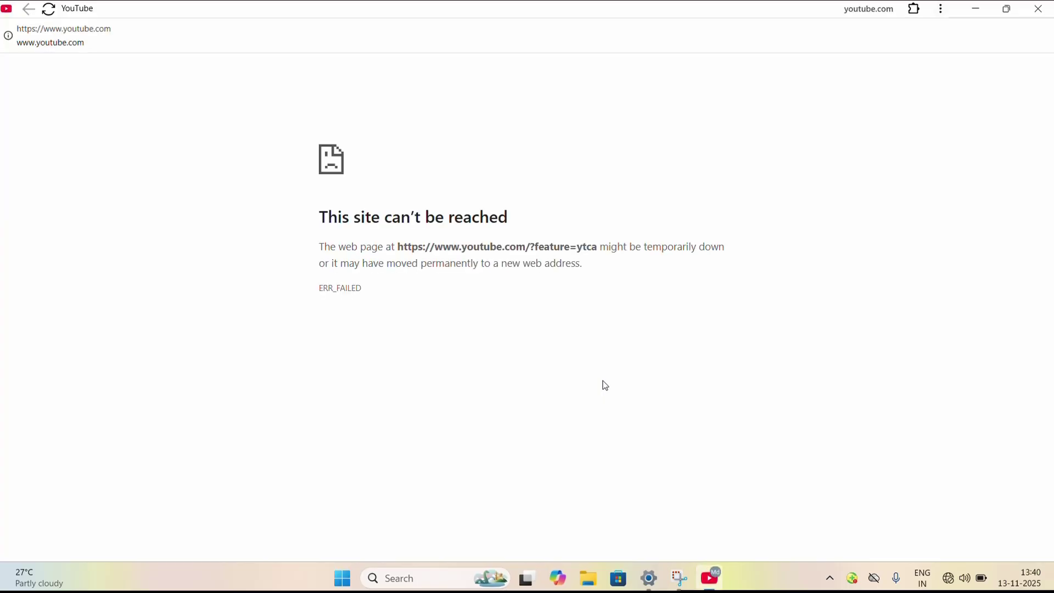
click(1039, 9)
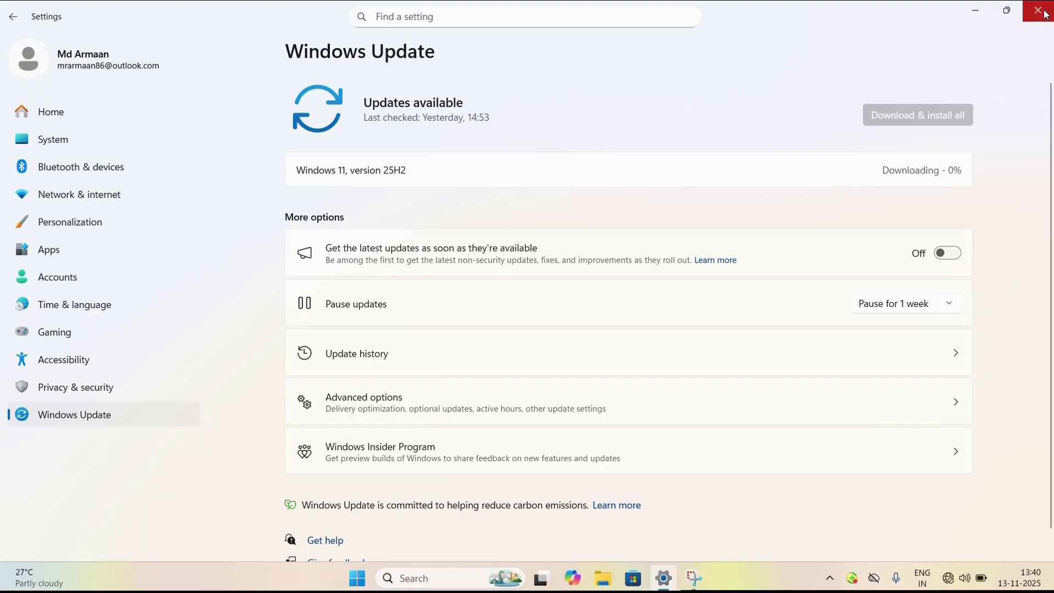
click(1046, 13)
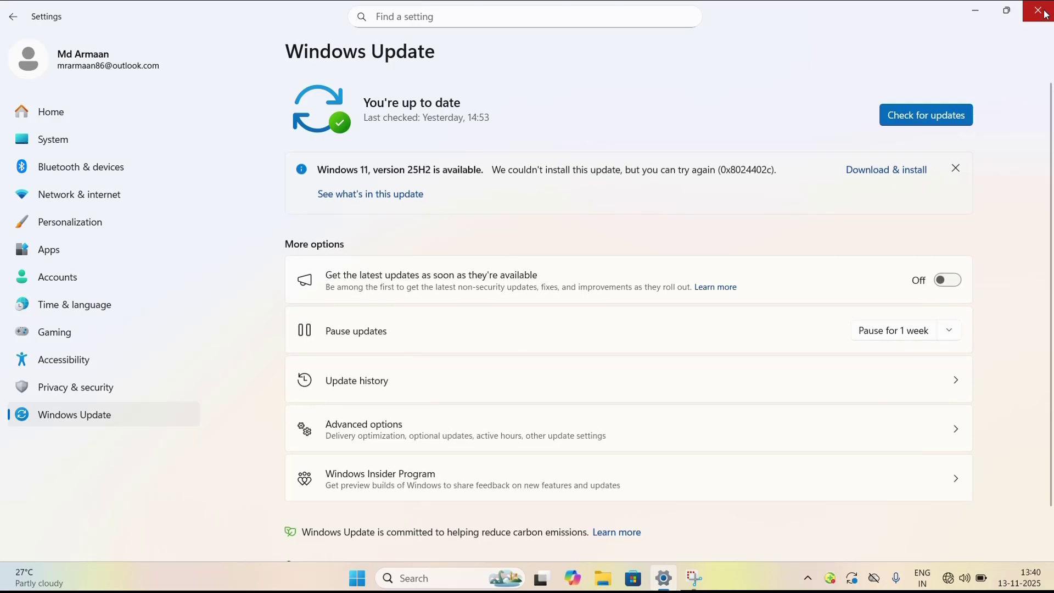
click(1045, 13)
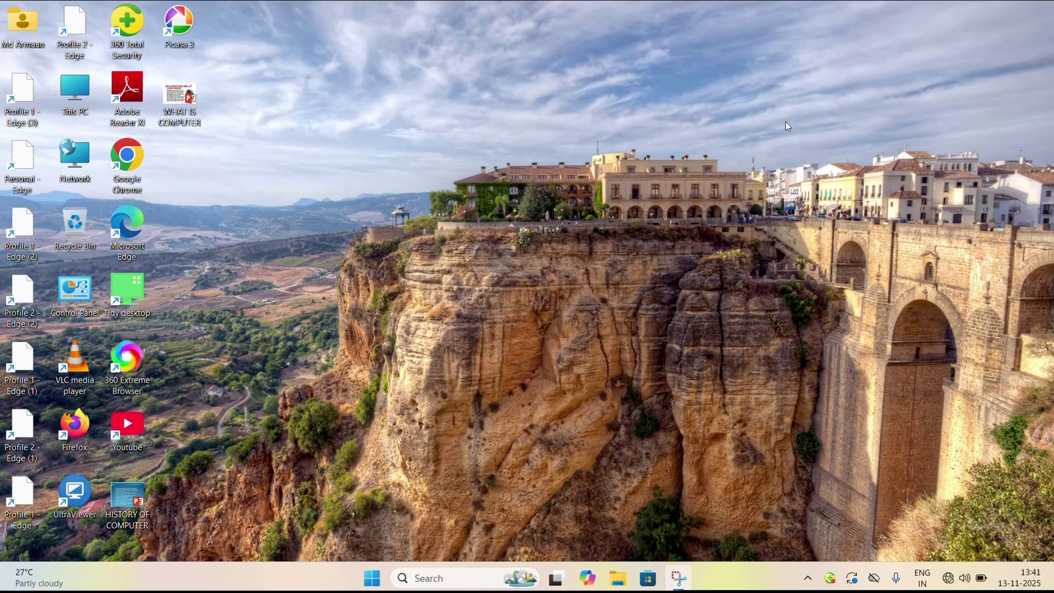
key(super+r)
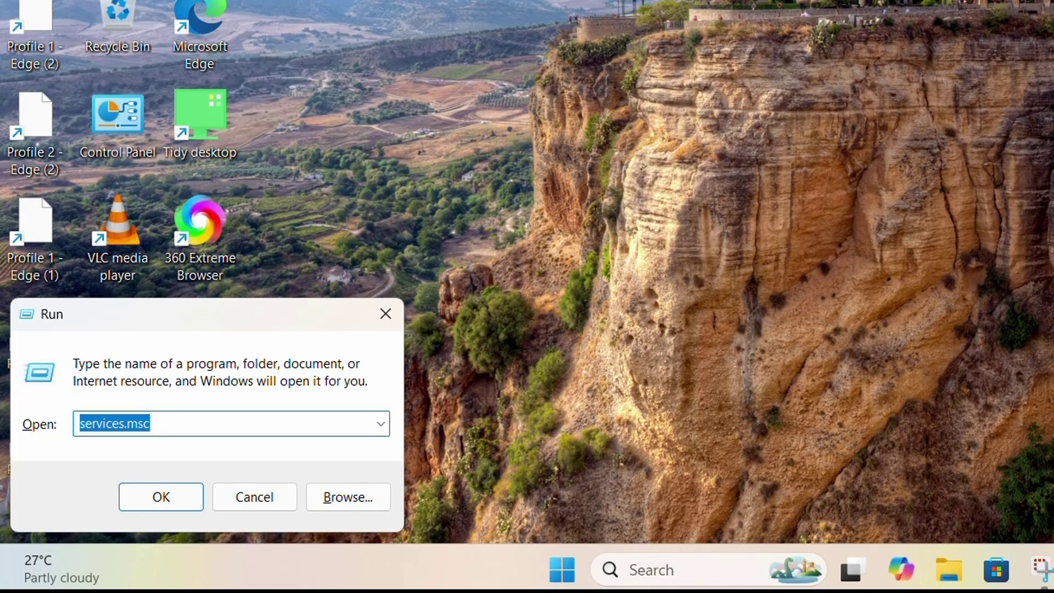
text(c:\windows\software)
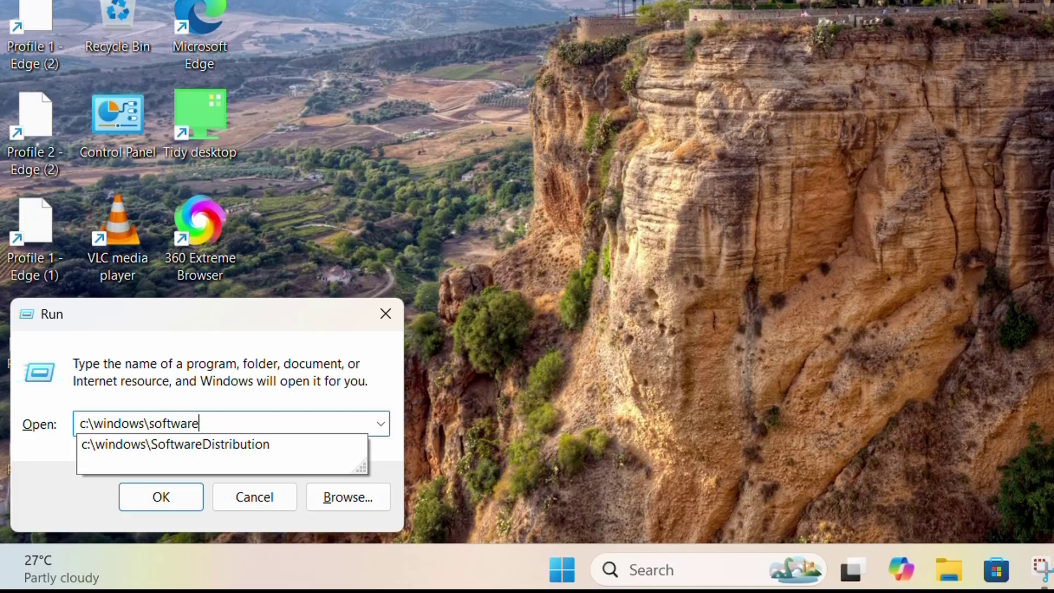
Open C:\Windows\SoftwareDistribution, select all its items, then return to Settings
key(Down)
key(Return)
key(Return)
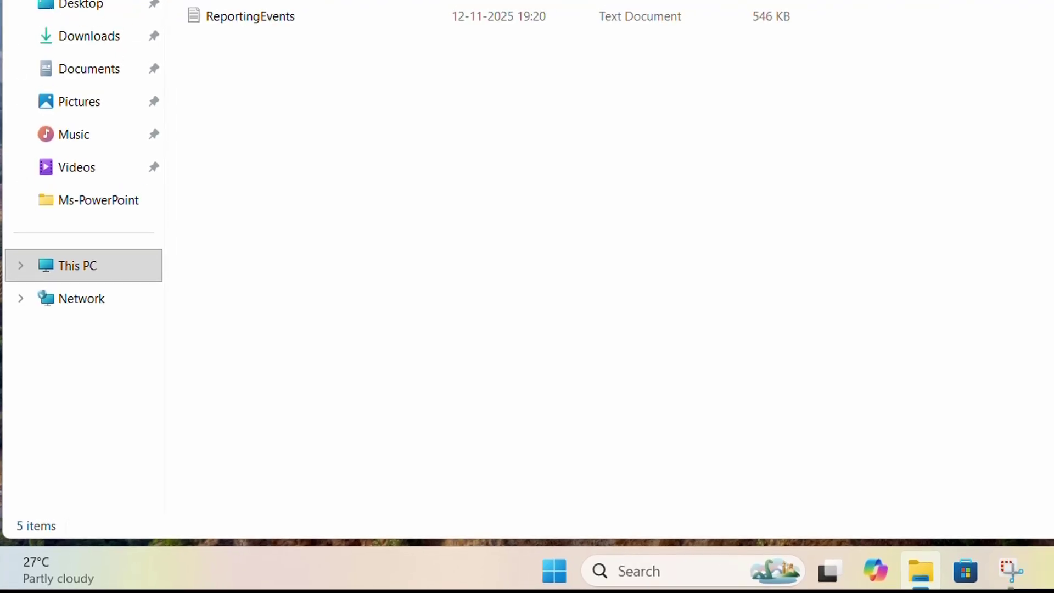
key(ctrl+a)
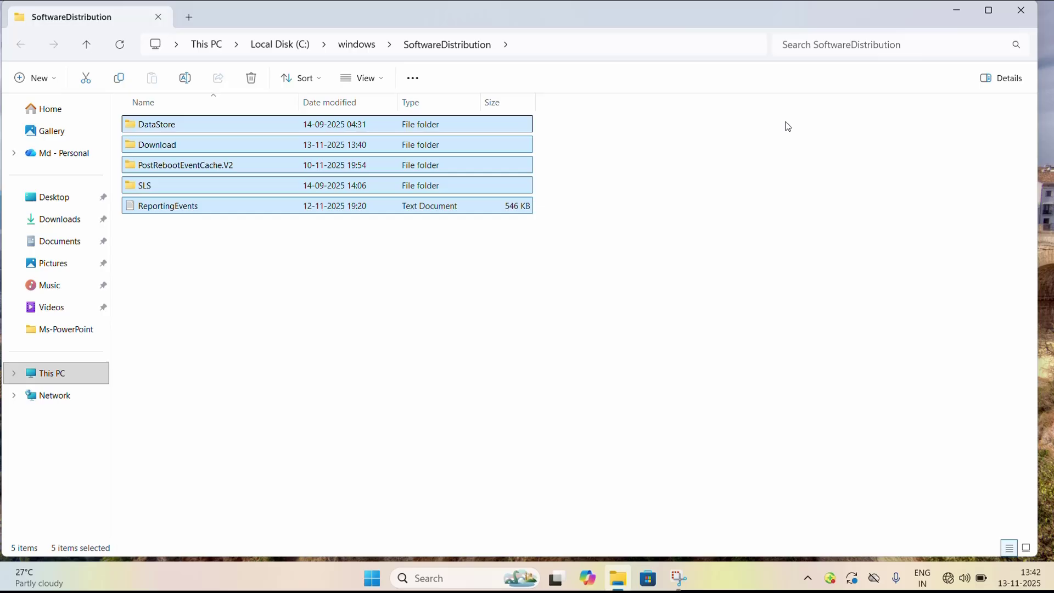
key(super+d)
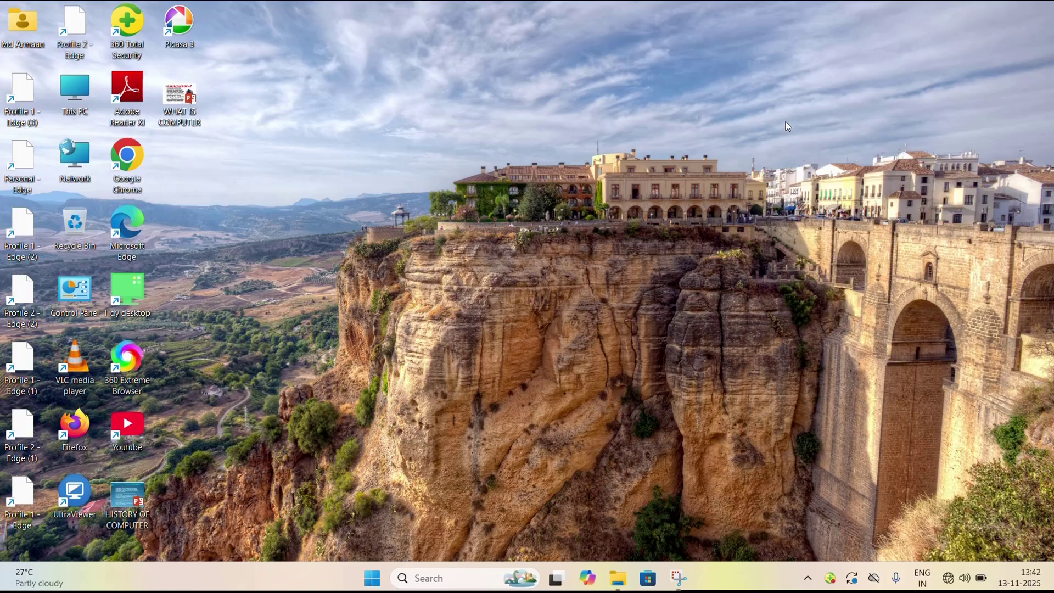
key(super+i)
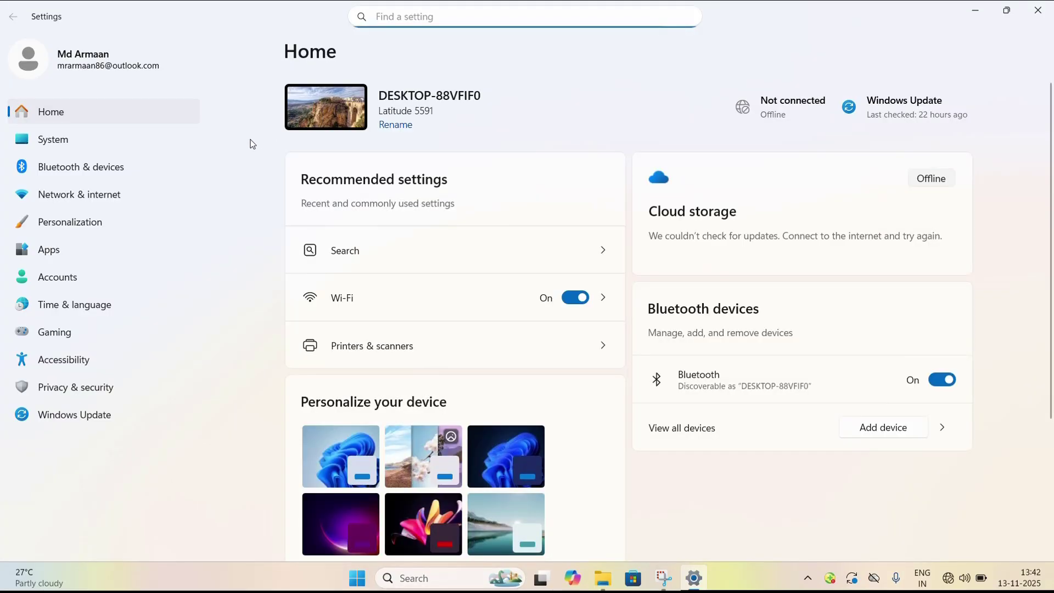
Run the Windows Update troubleshooter from System > Troubleshoot > Other troubleshooters
click(84, 140)
scroll(377, 288, down, 2)
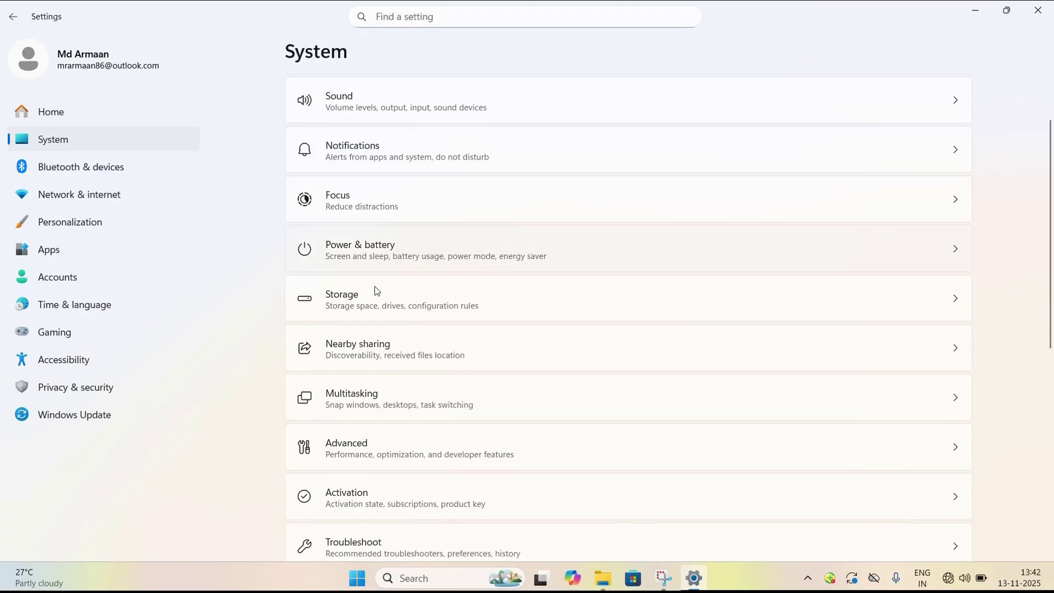
scroll(376, 291, down, 1)
click(400, 490)
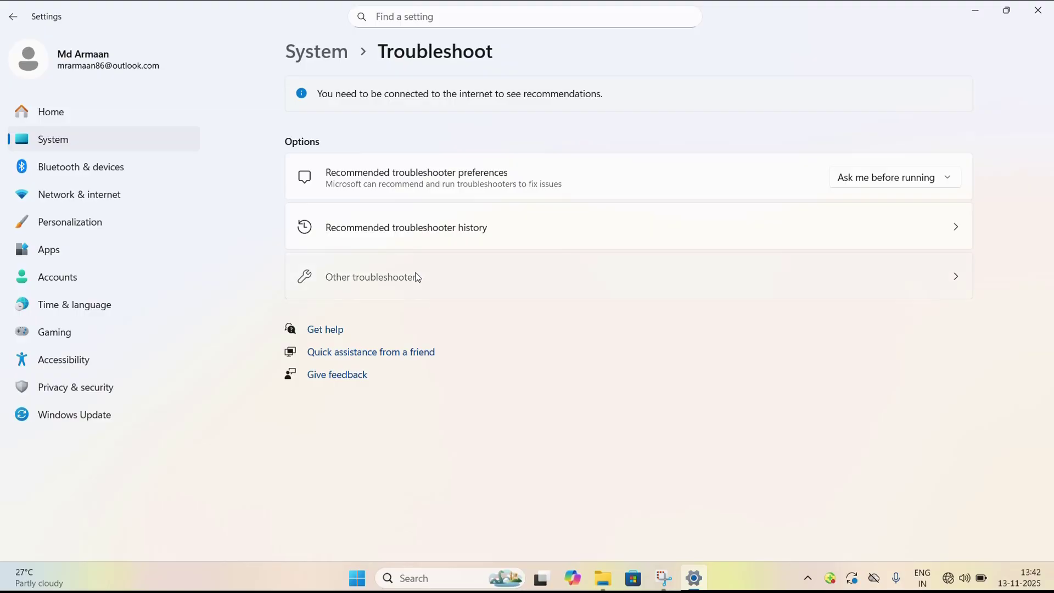
click(417, 278)
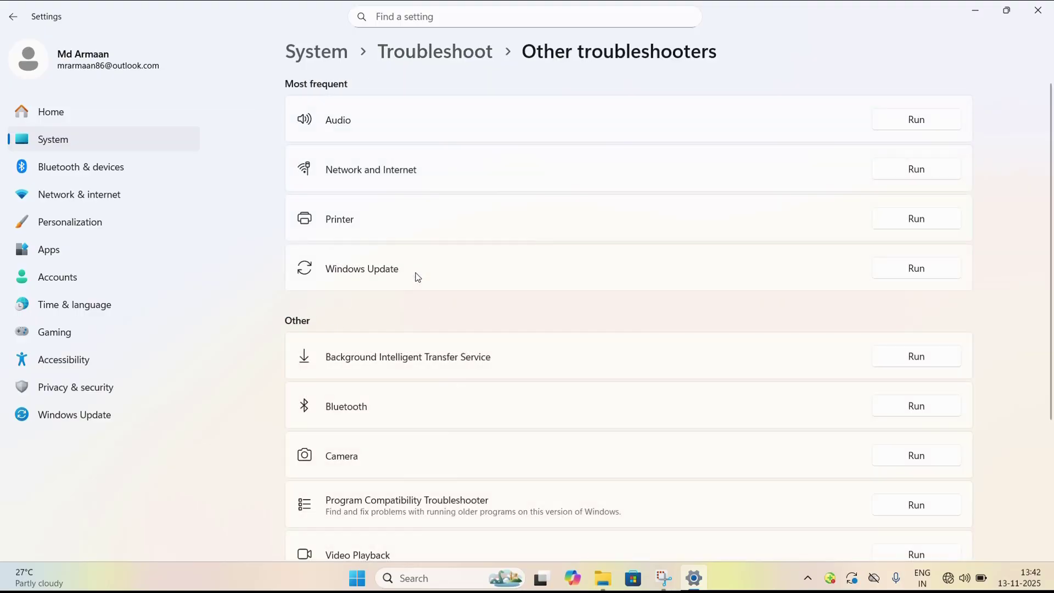
click(916, 272)
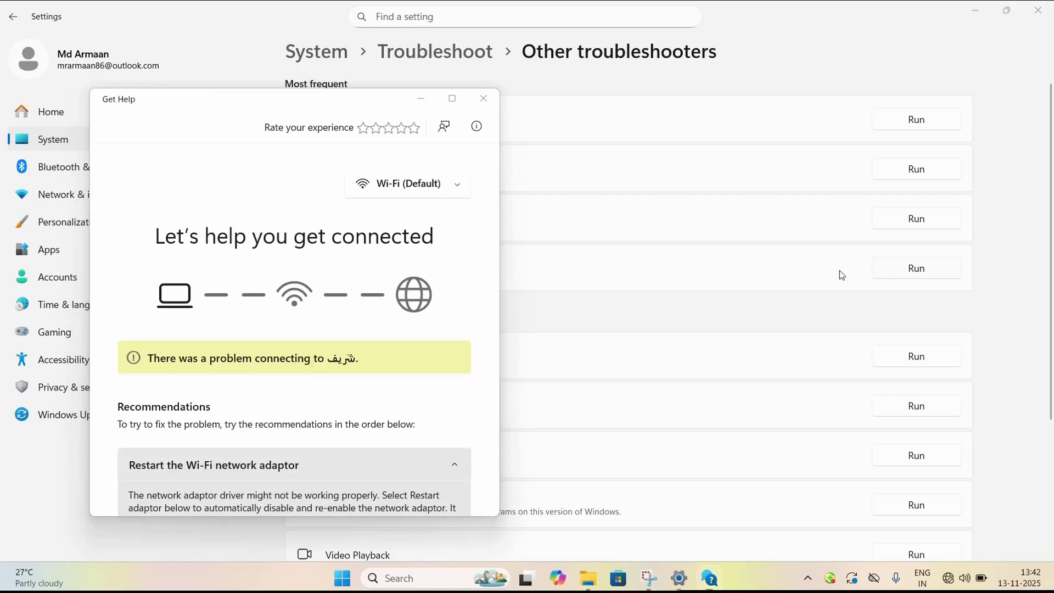
Dismiss the Get Help network results and close Settings
scroll(340, 335, down, 3)
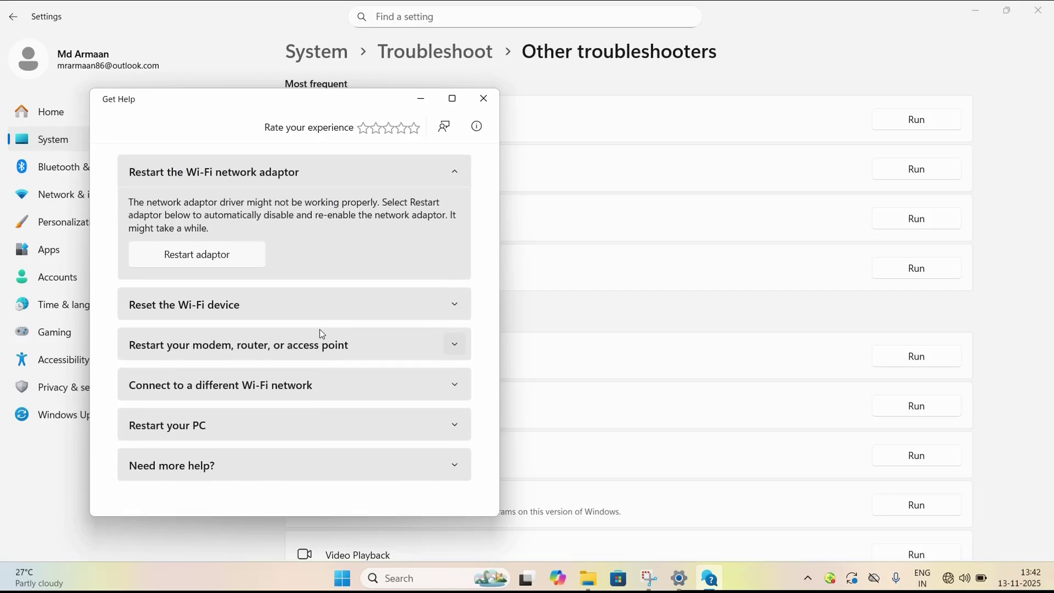
click(451, 100)
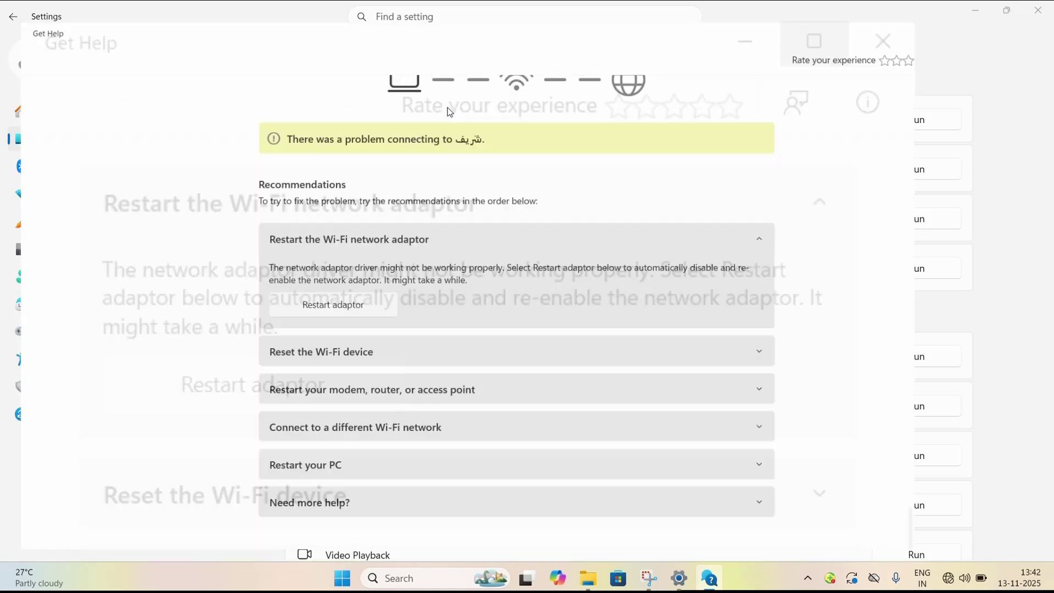
click(1037, 6)
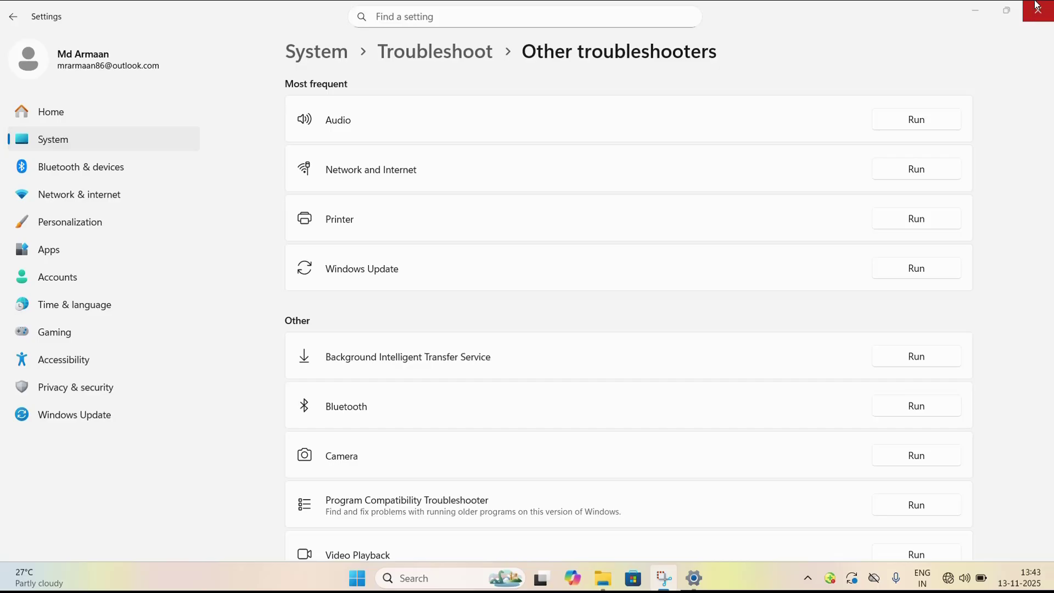
click(1037, 6)
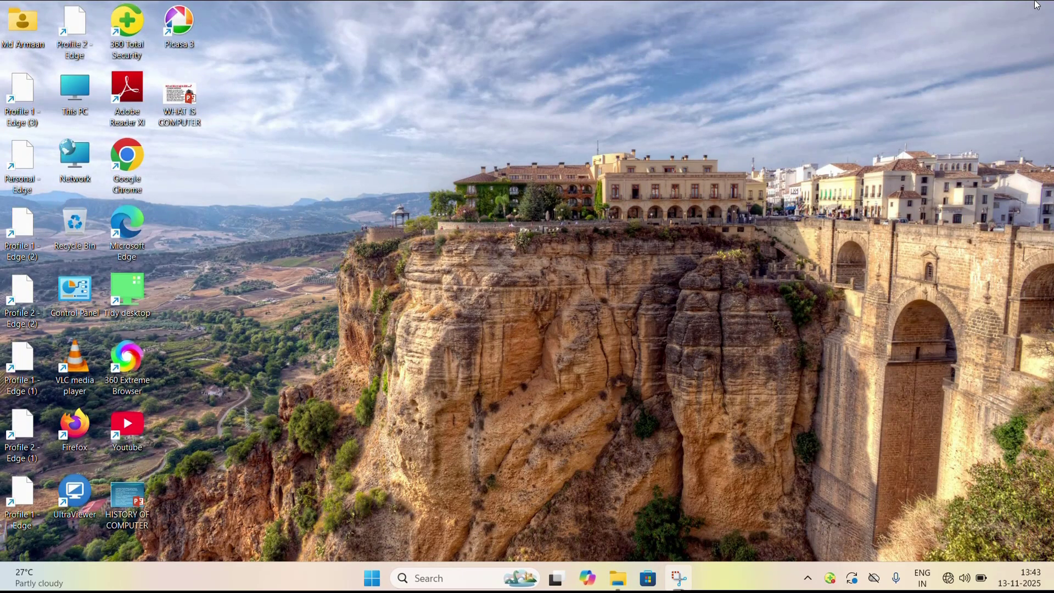
key(super)
text(cmd)
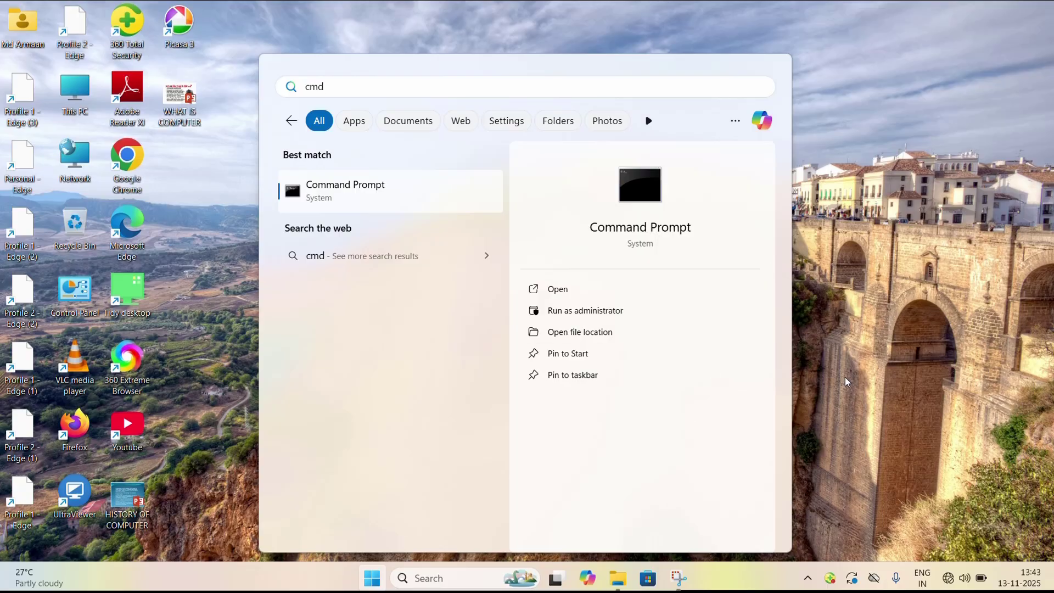
click(606, 310)
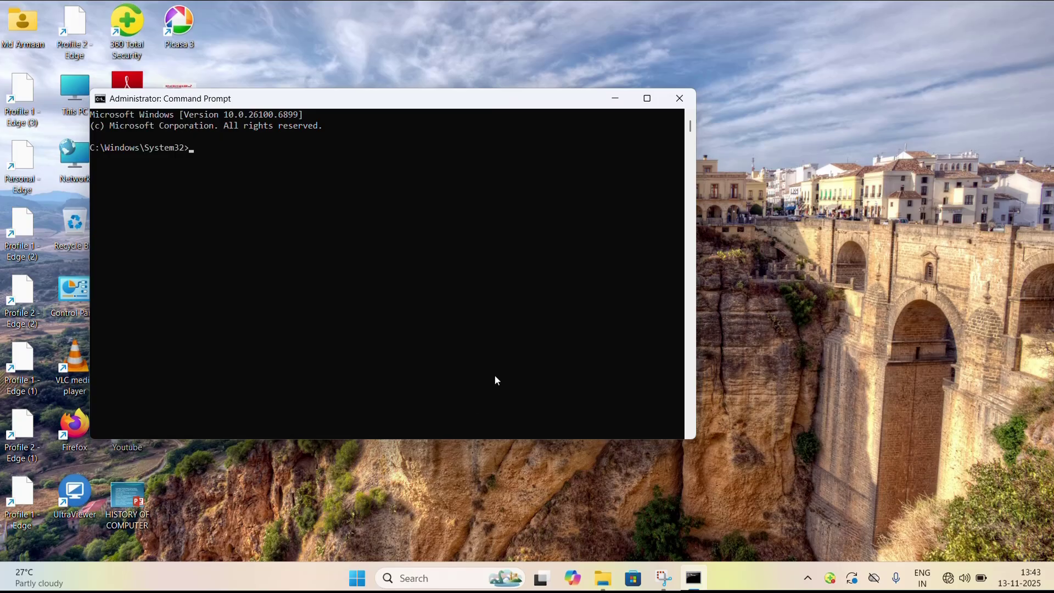
click(667, 97)
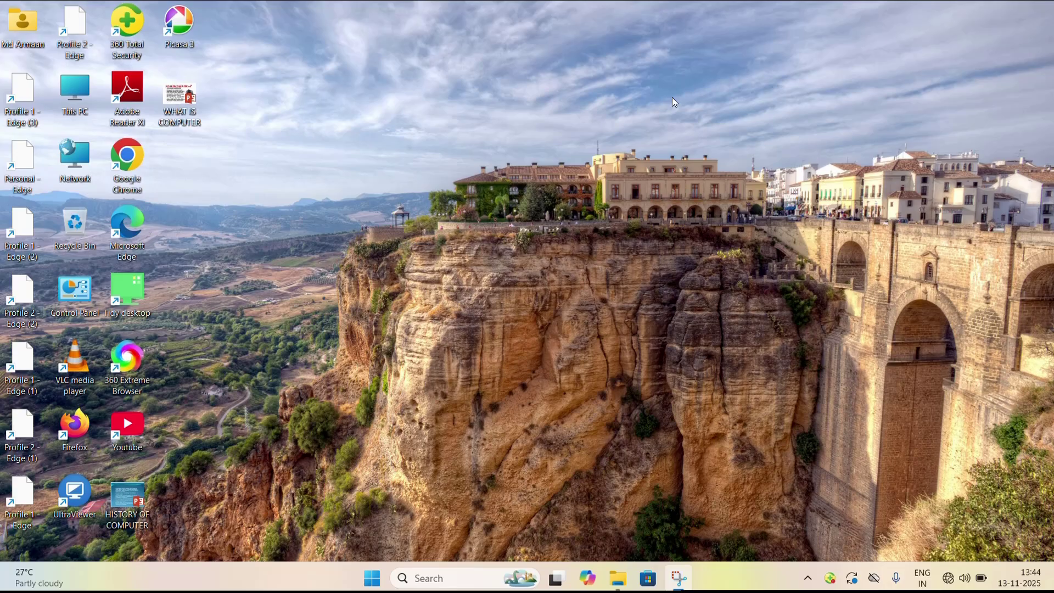
key(super+r)
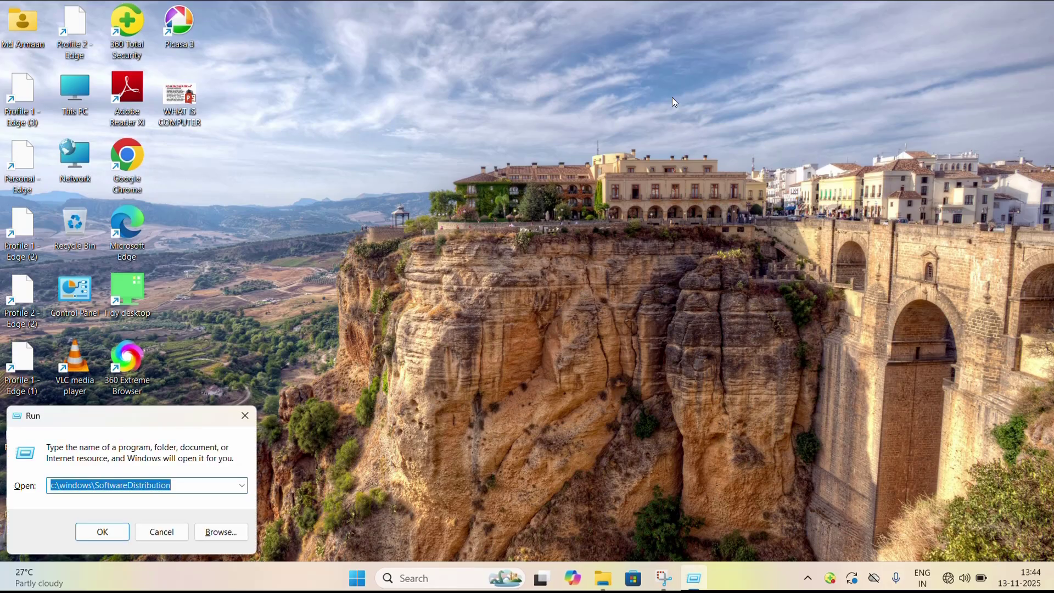
text(t)
key(Down)
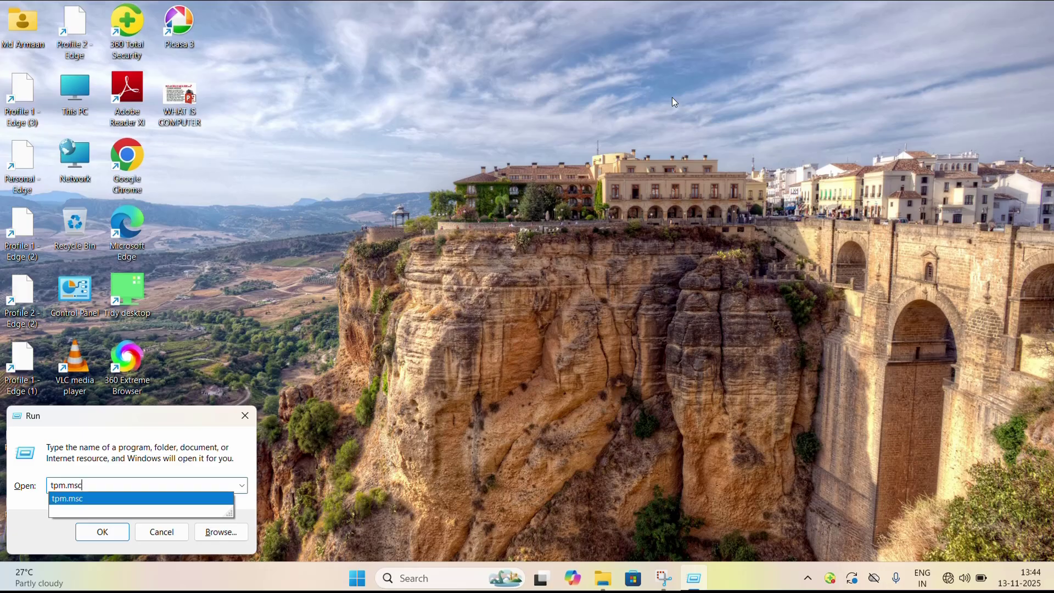
key(Return)
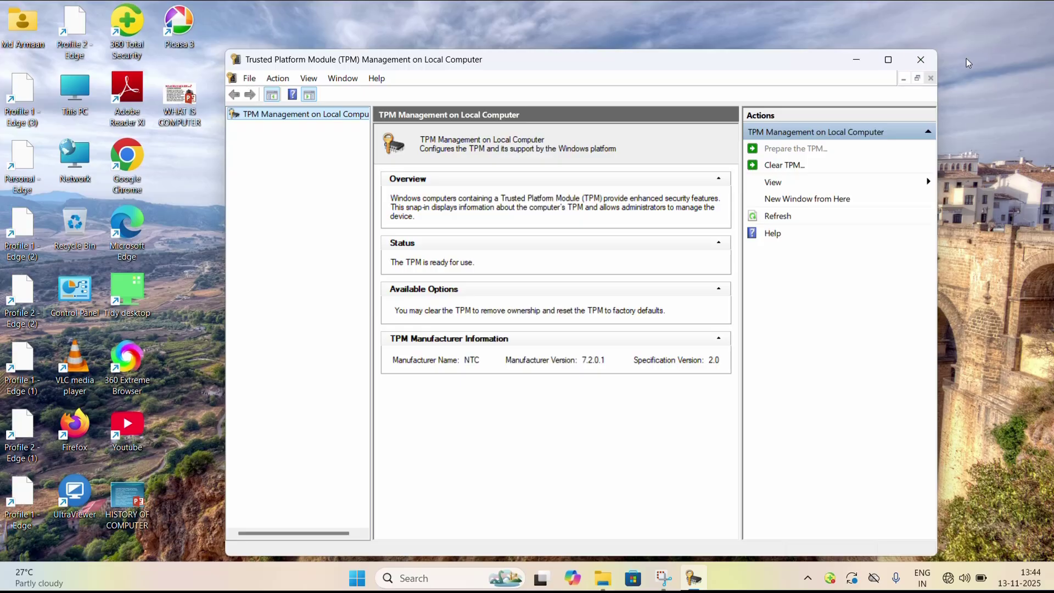
click(925, 64)
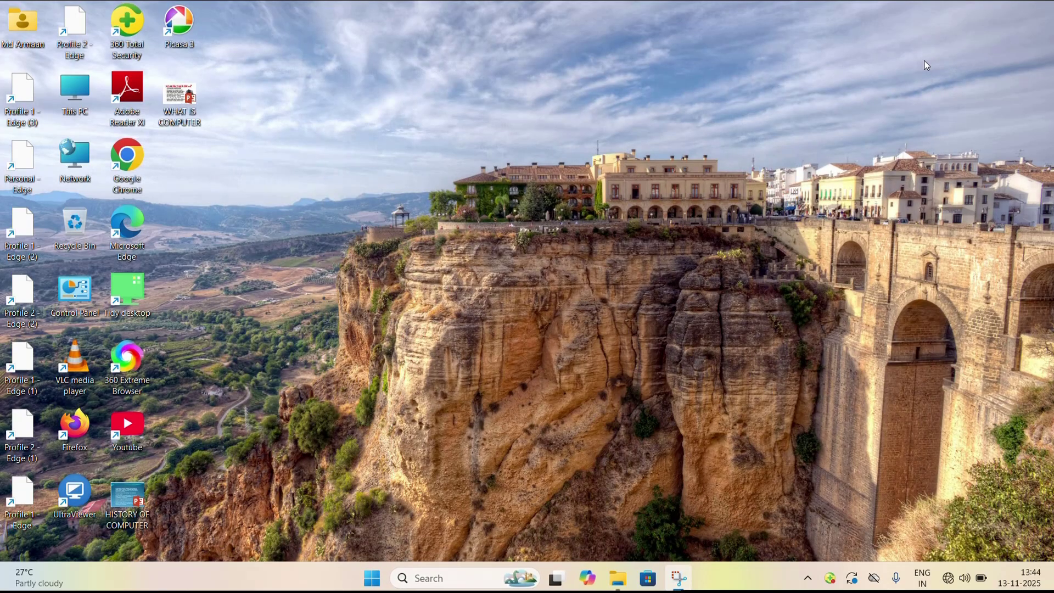
key(super)
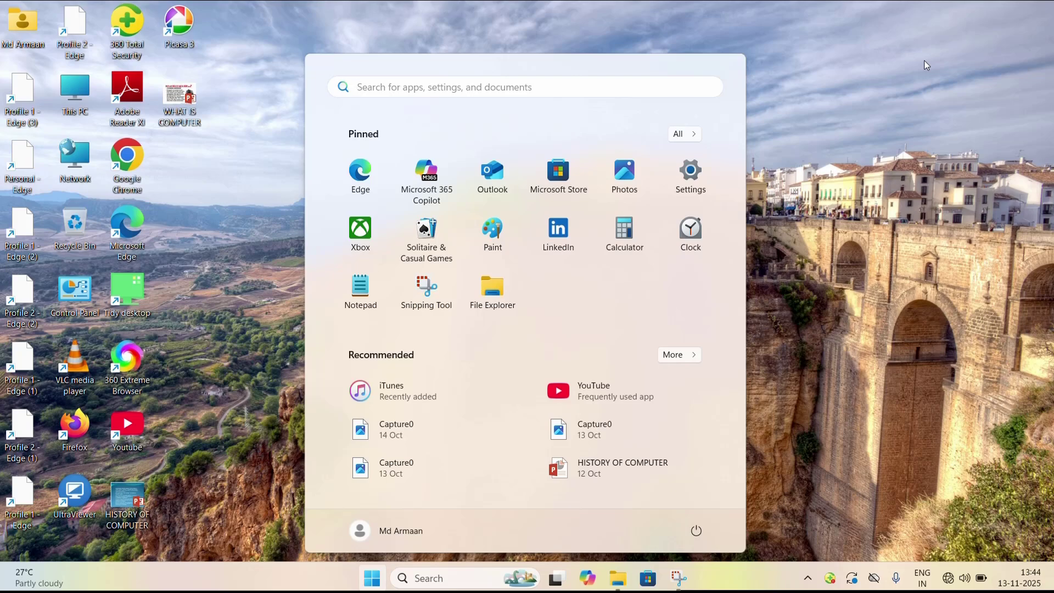
text(sy)
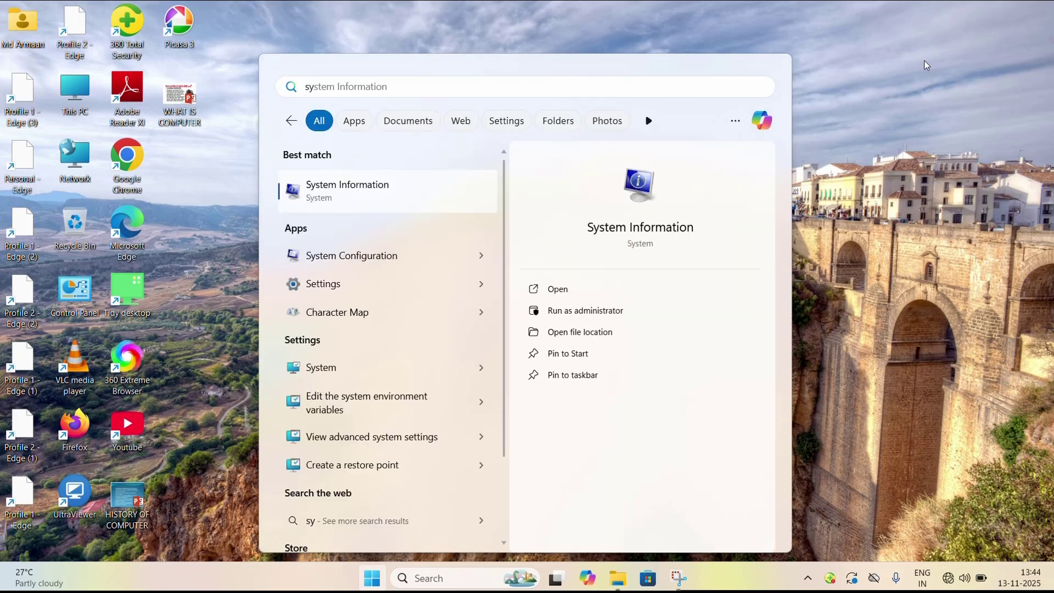
key(Return)
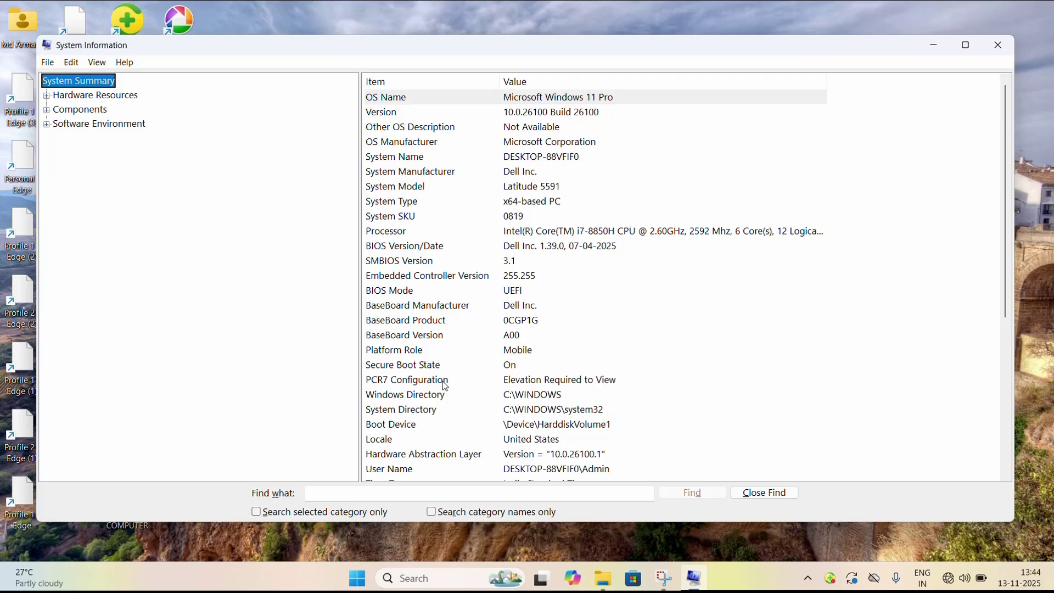
click(501, 367)
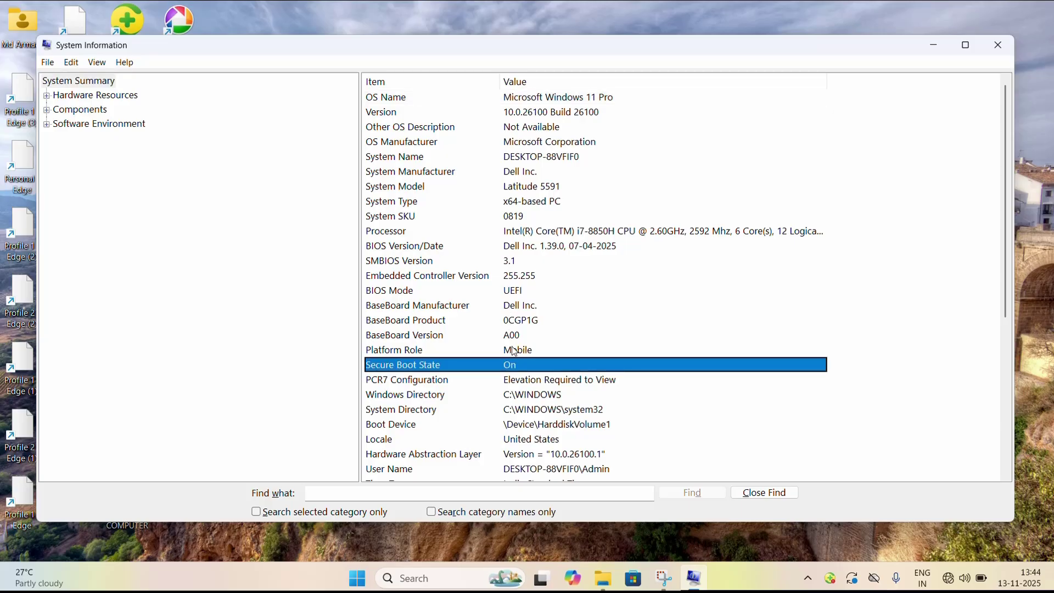
click(460, 294)
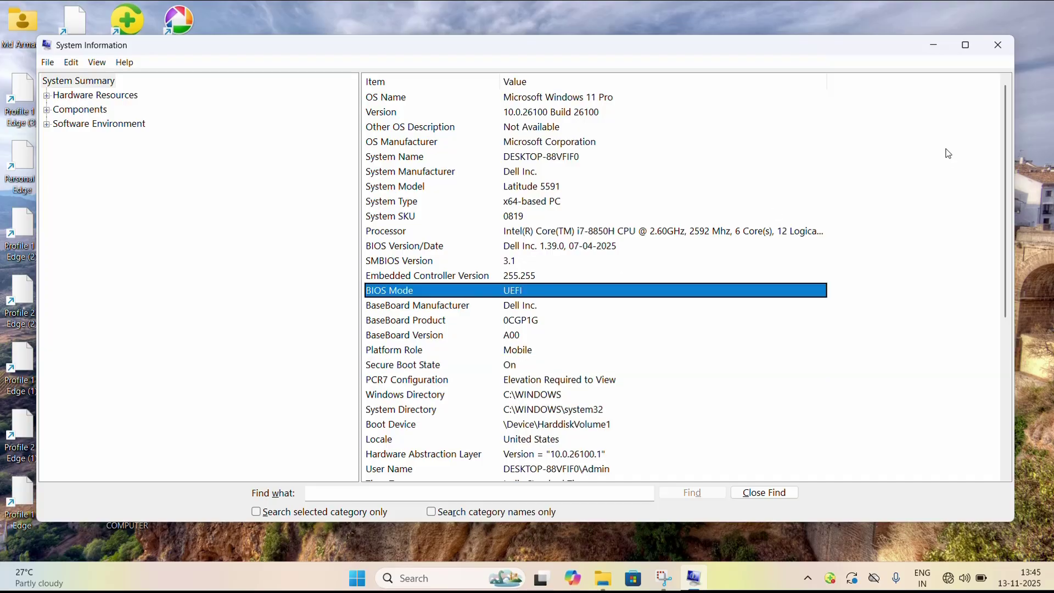
click(997, 45)
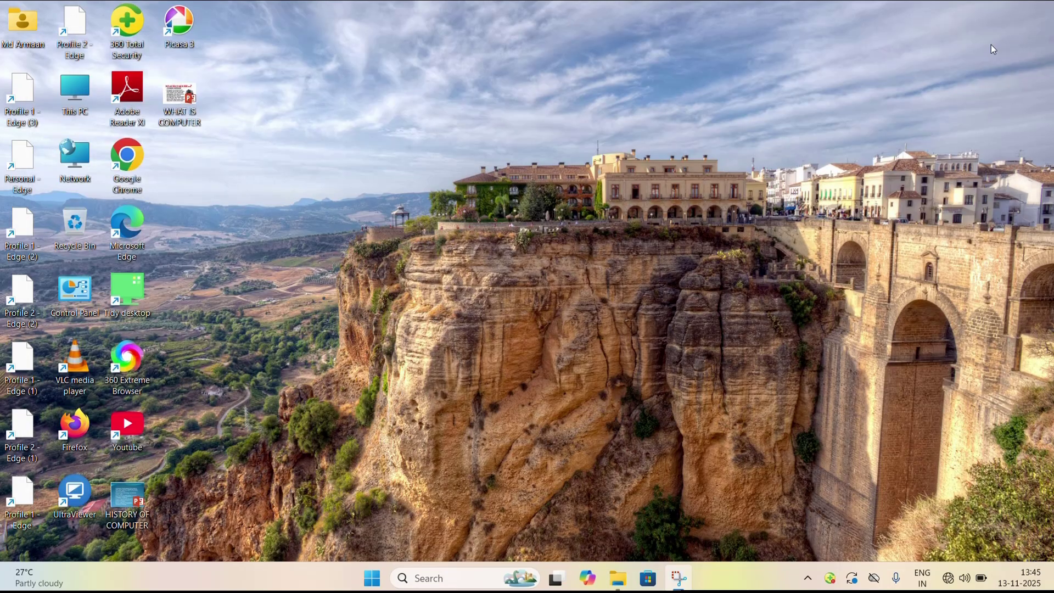
Open Settings to the Windows Update page showing the 25H2 update
key(super+i)
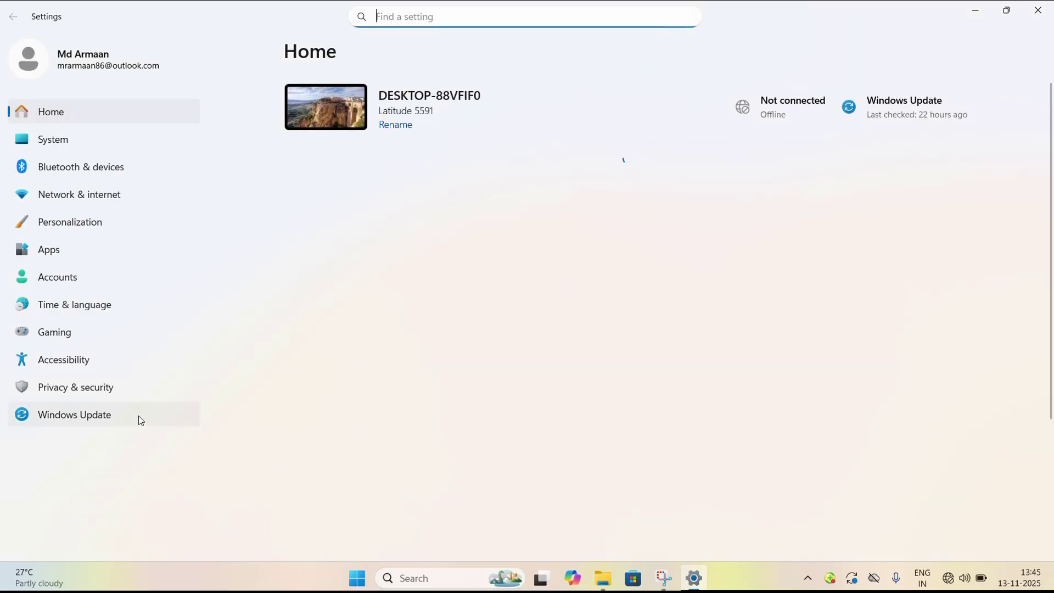
click(142, 421)
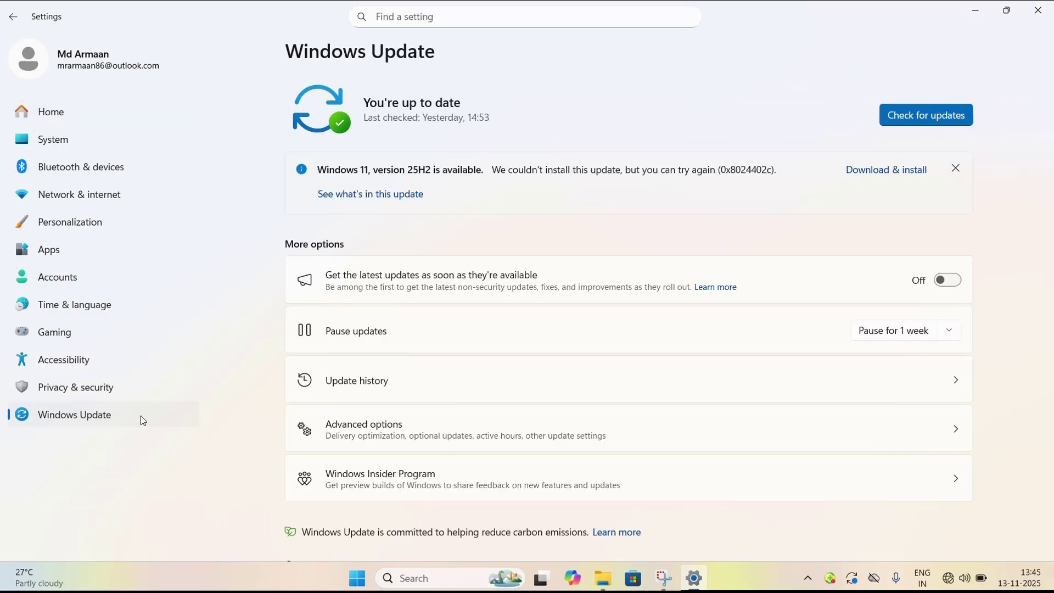